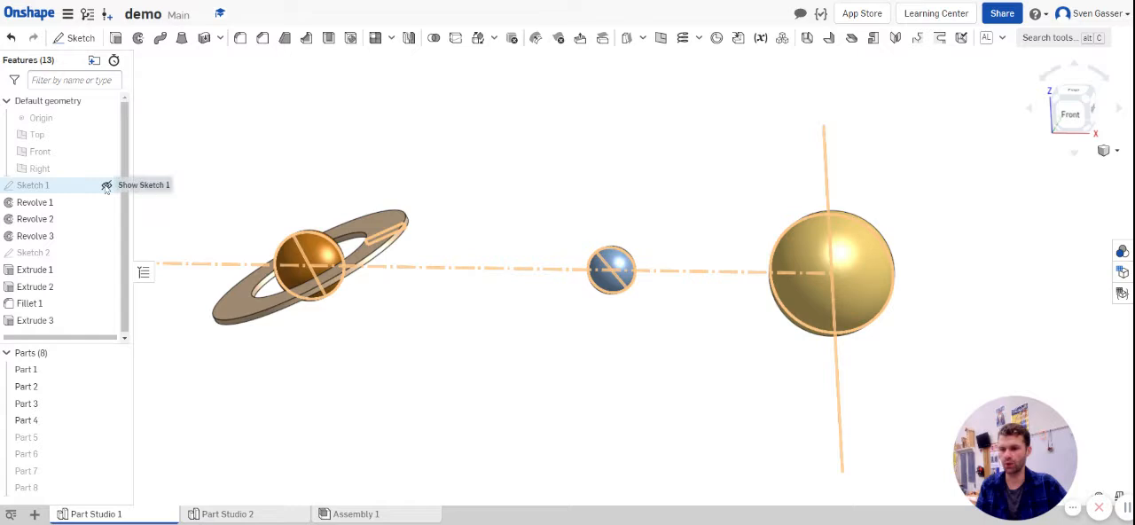
# Step: Examine the planet profiles in Sketch 1 and the resulting planet bodies in Part Studio 1
pyautogui.doubleClick(51, 188)
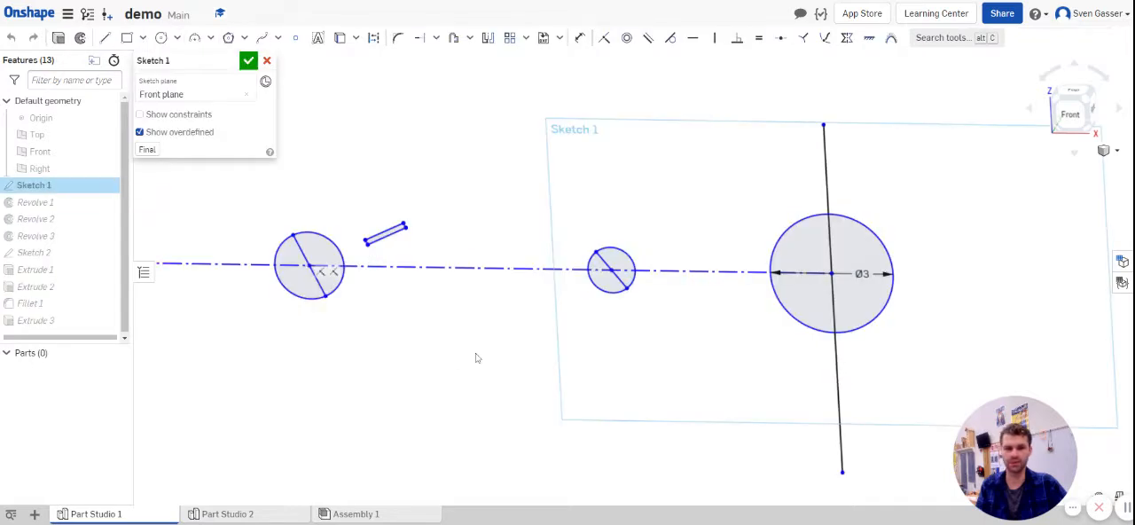
pyautogui.moveTo(476, 355)
pyautogui.mouseDown(button='right')
pyautogui.moveTo(483, 319)
pyautogui.moveTo(486, 339)
pyautogui.mouseUp(button='right')
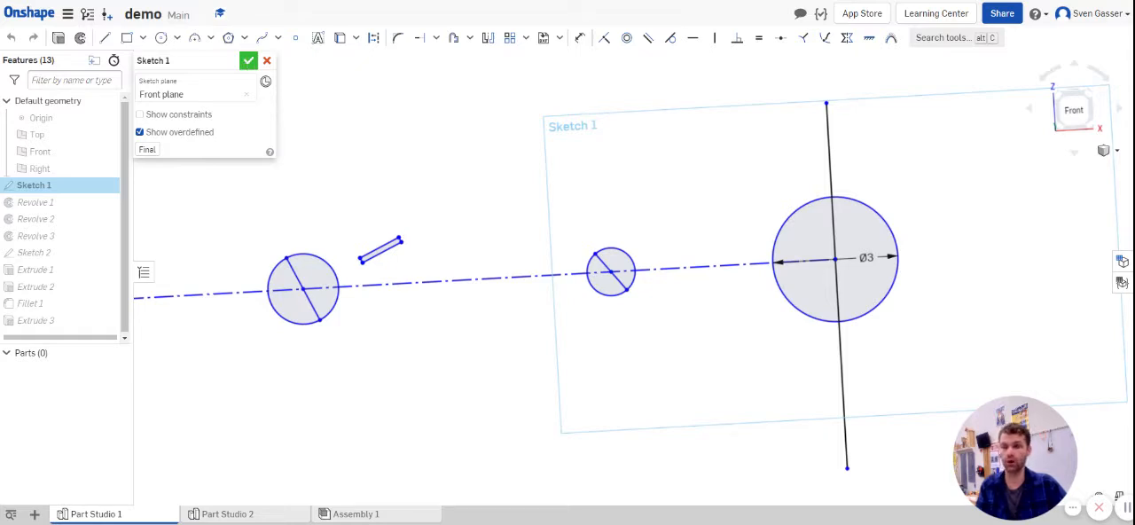
pyautogui.click(248, 61)
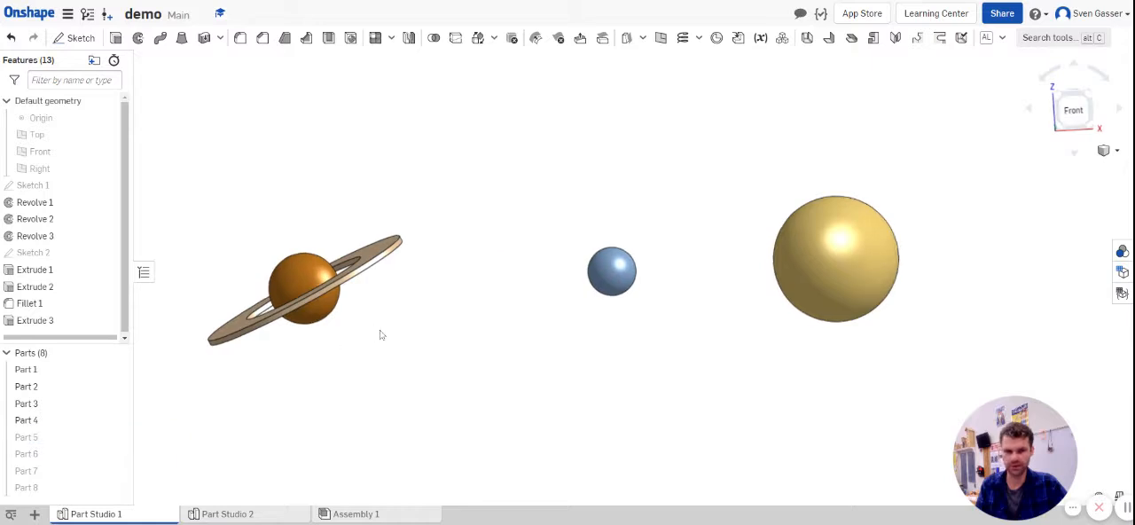
pyautogui.moveTo(381, 333)
pyautogui.mouseDown(button='right')
pyautogui.moveTo(380, 347)
pyautogui.moveTo(373, 333)
pyautogui.mouseUp(button='right')
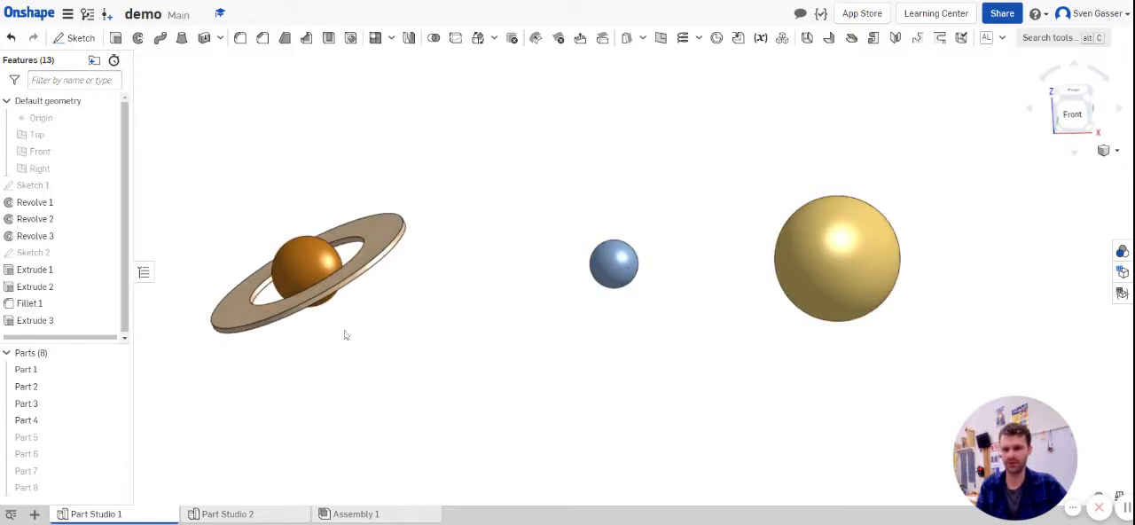
# Step: Show the hidden Parts 5 to 8 beside the planets in Part Studio 1 and inspect the complete model
pyautogui.click(116, 437)
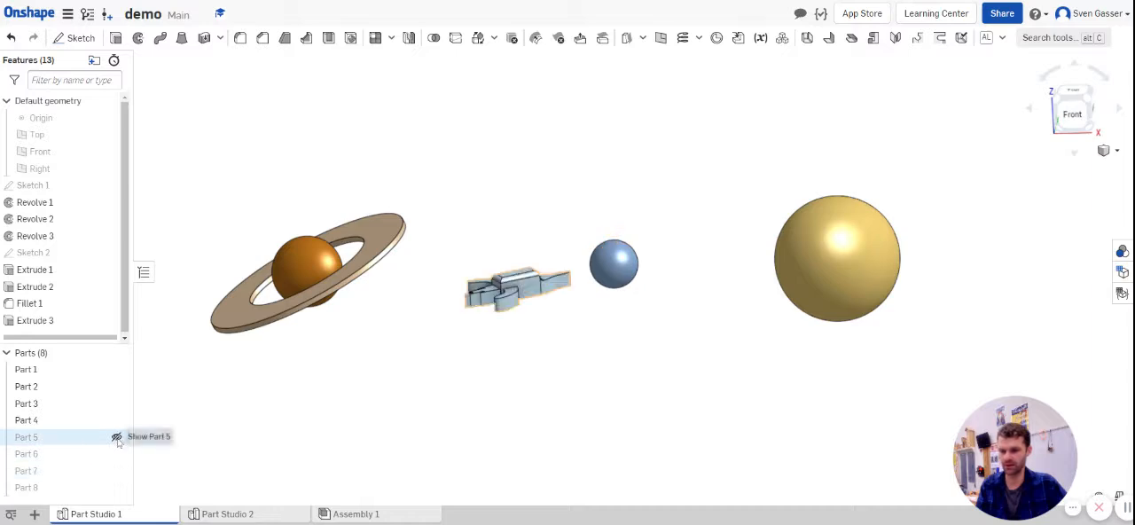
pyautogui.click(116, 470)
pyautogui.click(116, 487)
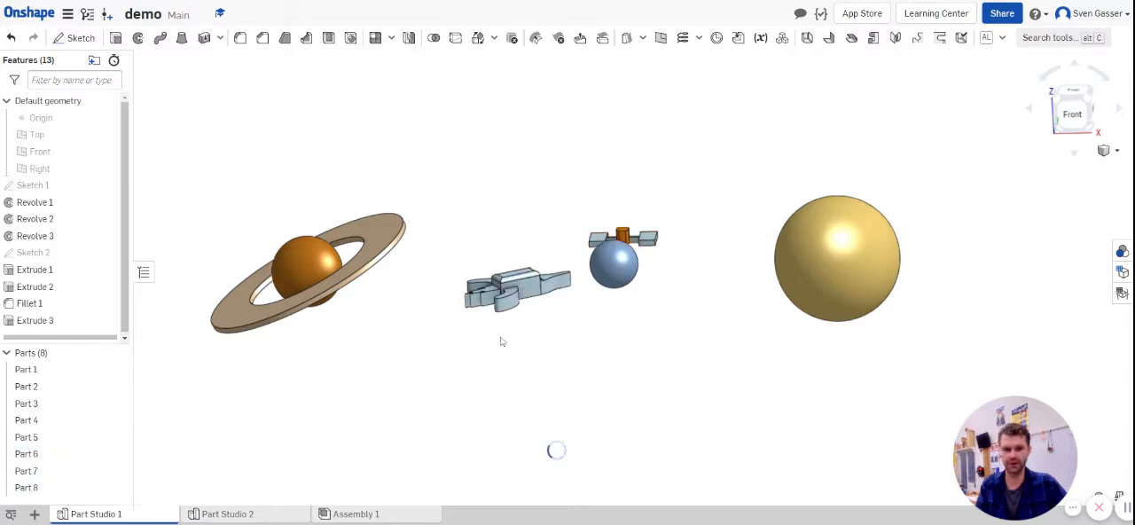
pyautogui.moveTo(466, 345); pyautogui.dragTo(478, 370, button='right')
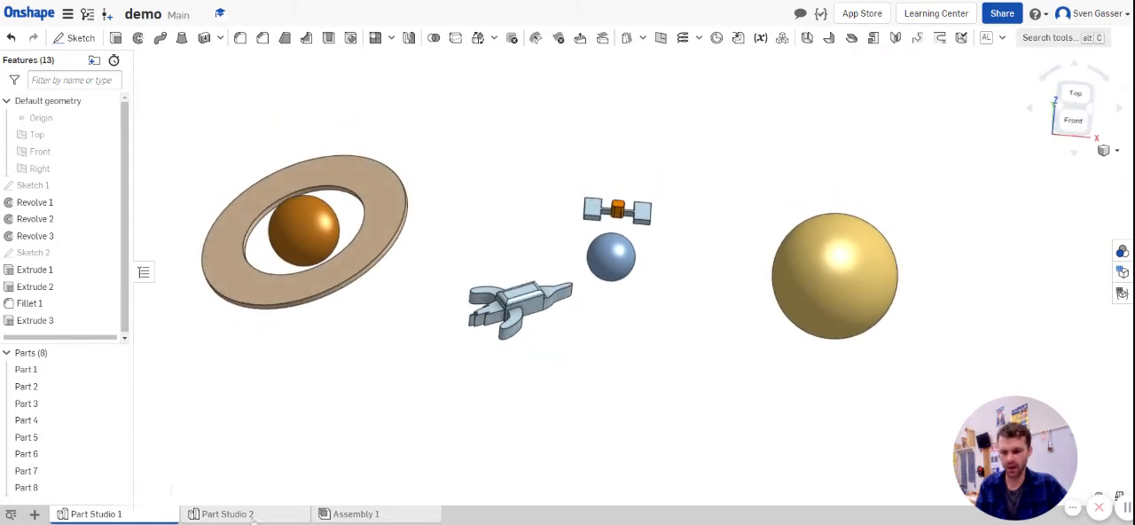
# Step: Start a new sketch on the Front plane in Part Studio 2 and view it from the front
pyautogui.click(252, 515)
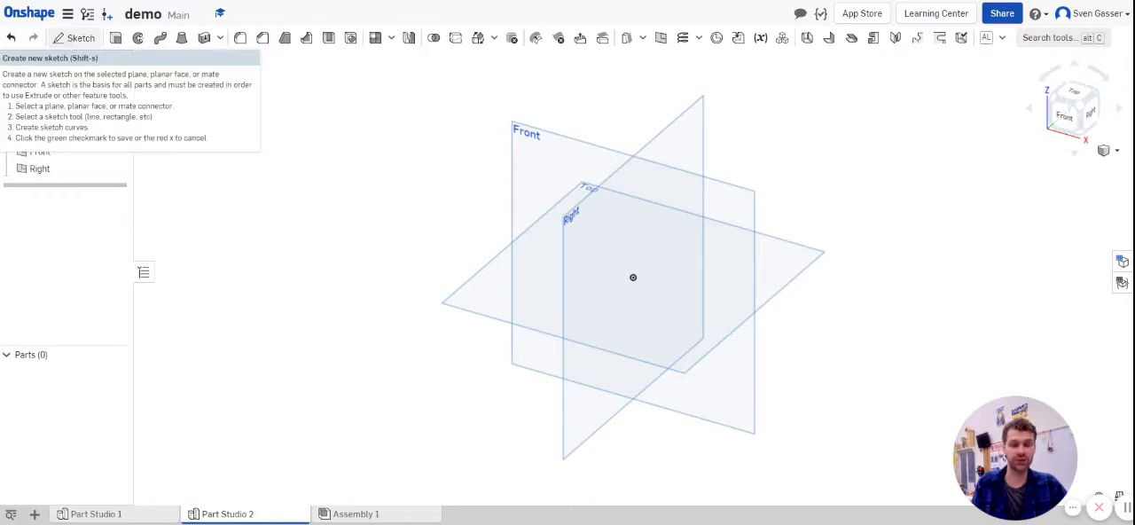
pyautogui.click(70, 45)
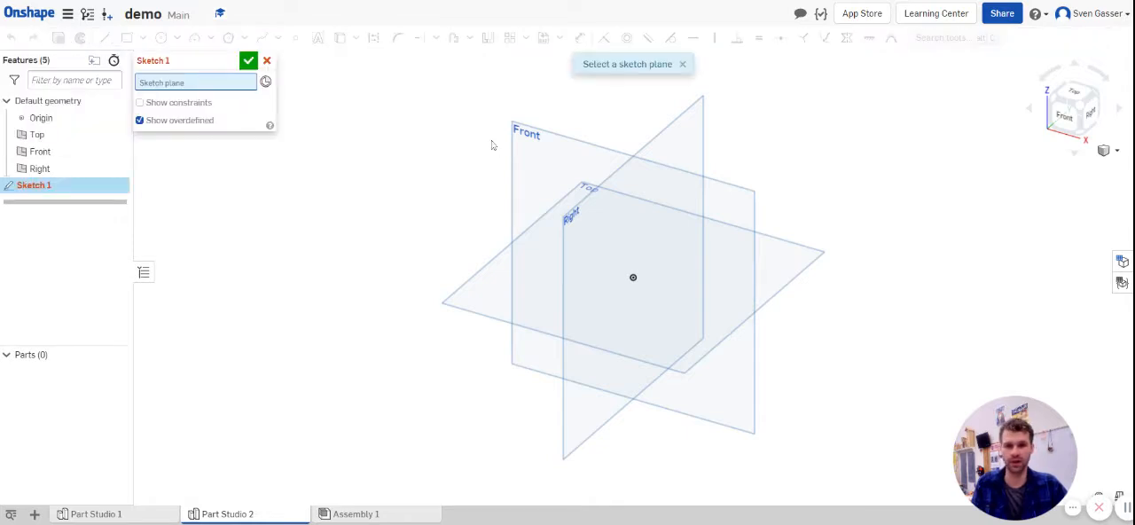
pyautogui.click(529, 169)
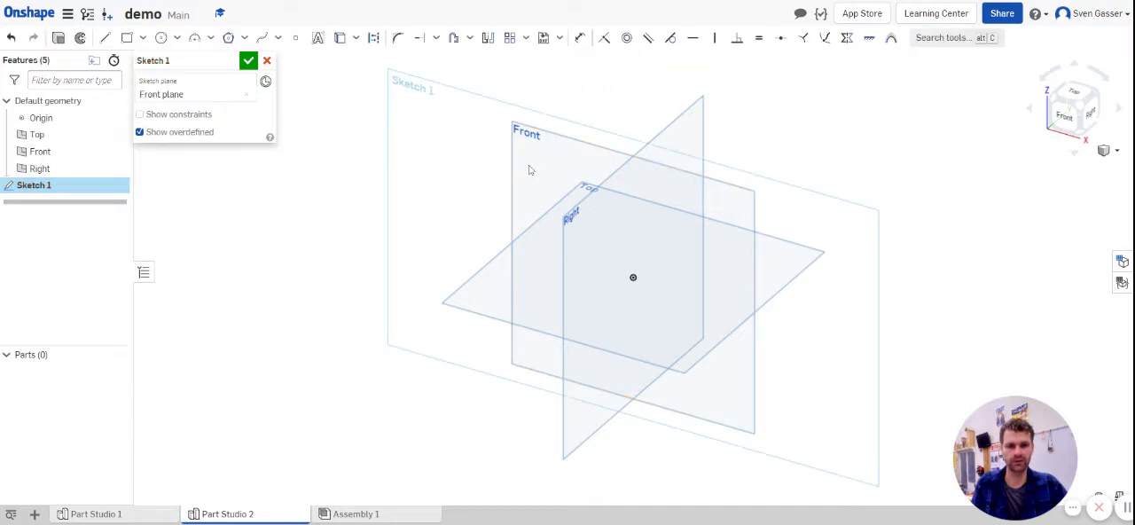
pyautogui.click(1067, 118)
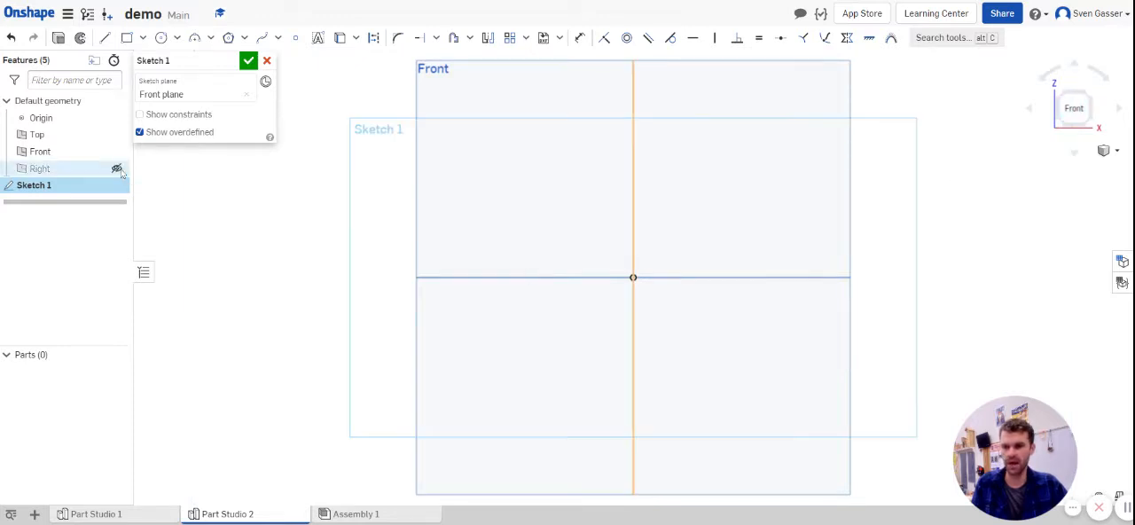
# Step: Hide the Right, Front and Top default planes
pyautogui.click(116, 169)
pyautogui.click(116, 151)
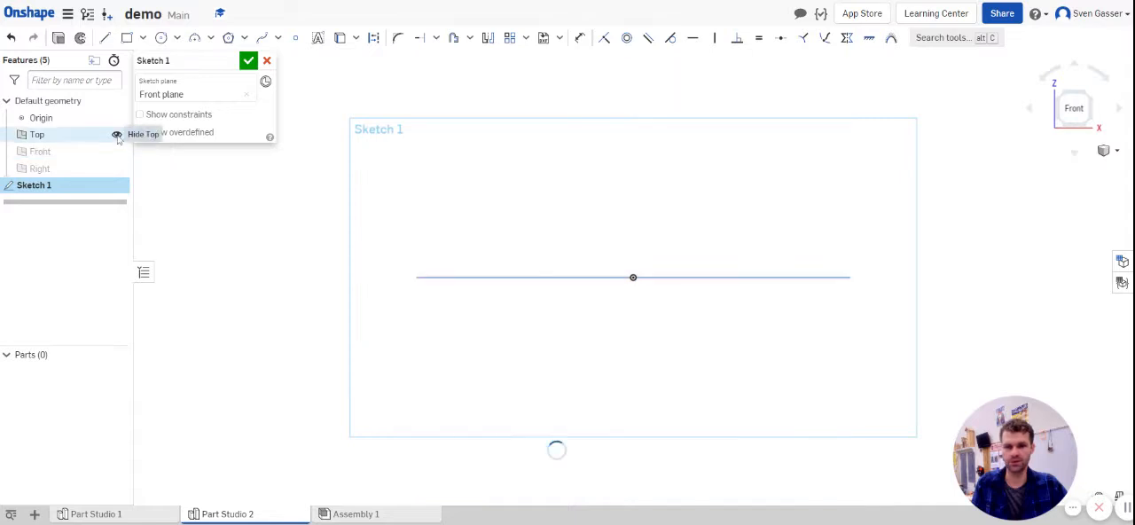
pyautogui.click(117, 135)
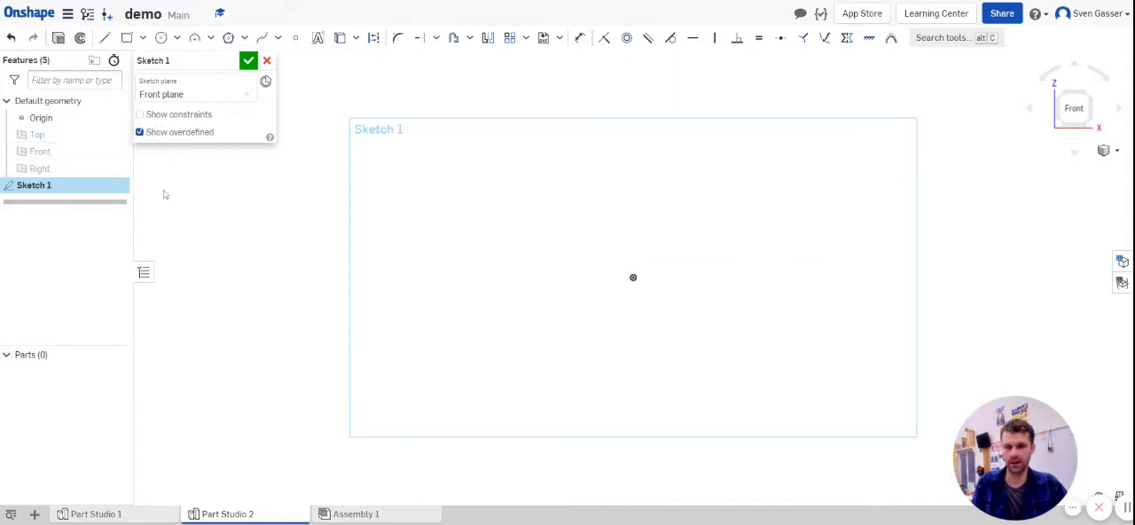
# Step: Sketch a horizontal line about 12.5 long that passes through the origin and extends farther to its left
pyautogui.click(105, 37)
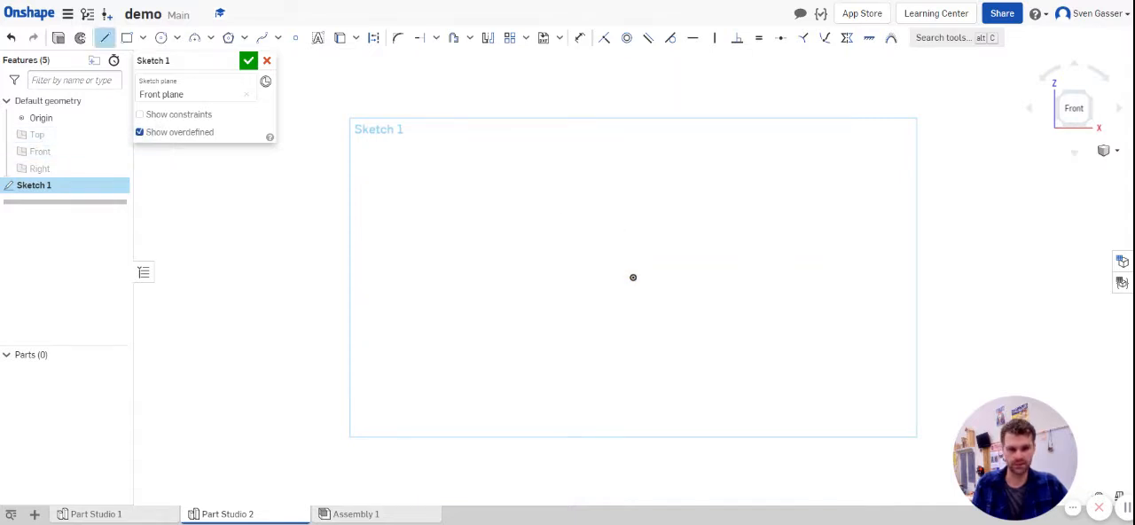
pyautogui.click(633, 278)
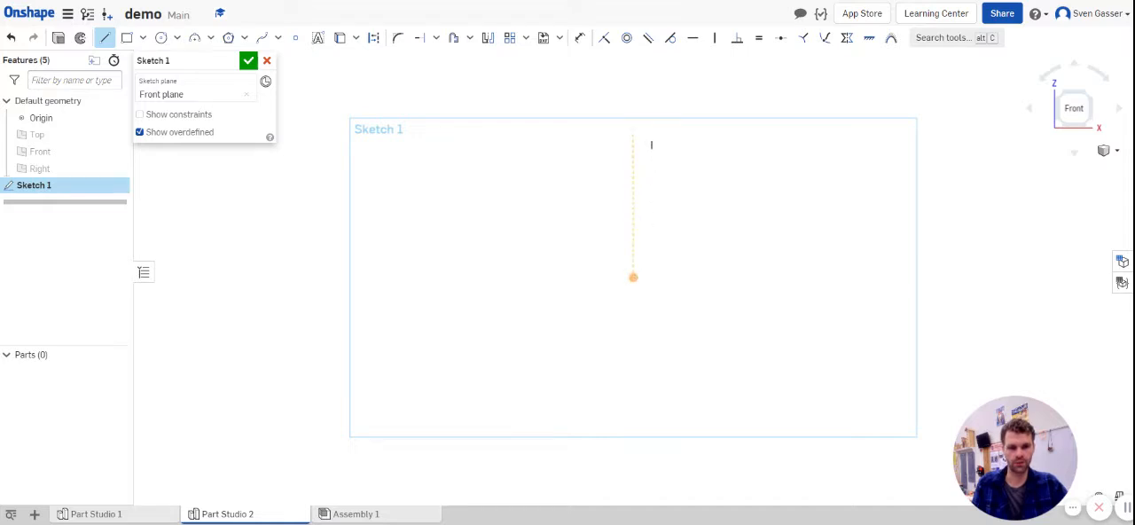
pyautogui.click(634, 277)
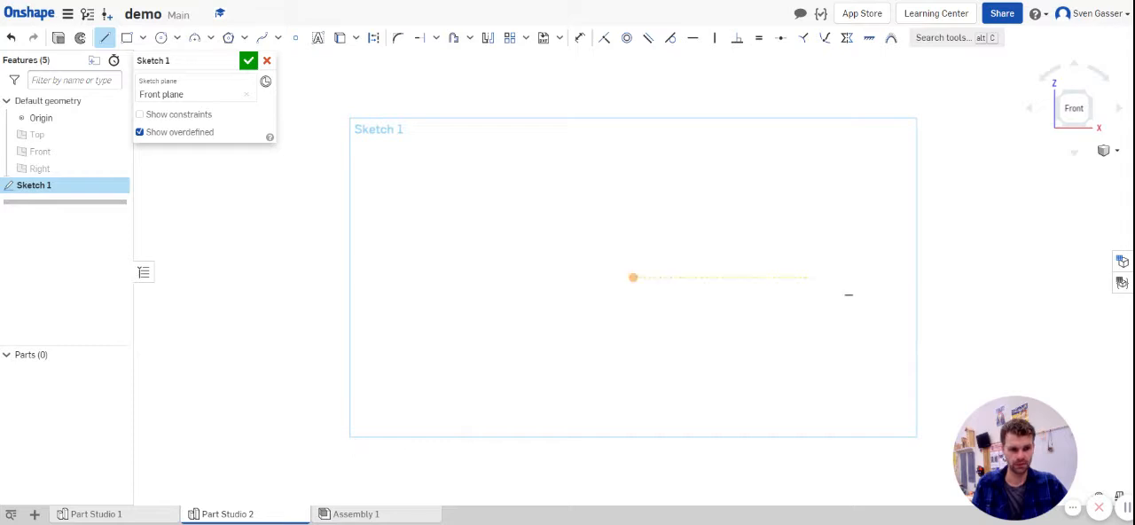
pyautogui.click(874, 277)
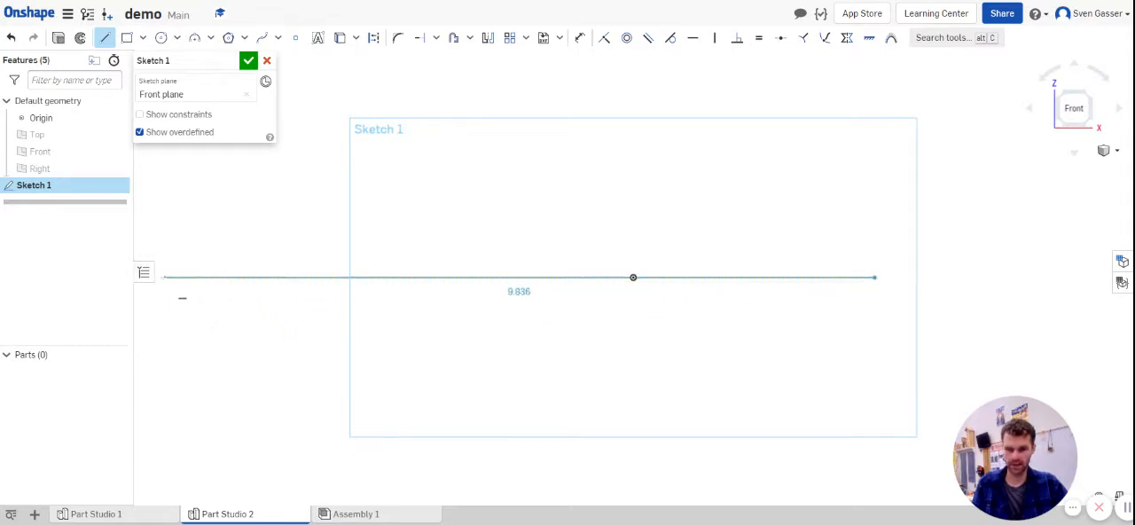
pyautogui.scroll(-5, 177, 277)
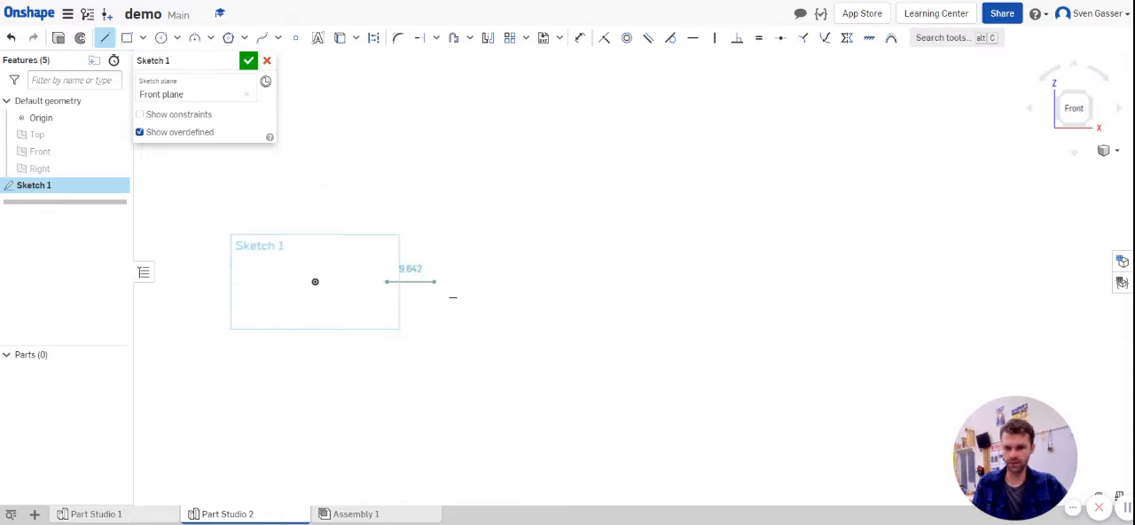
pyautogui.scroll(-2, 376, 300)
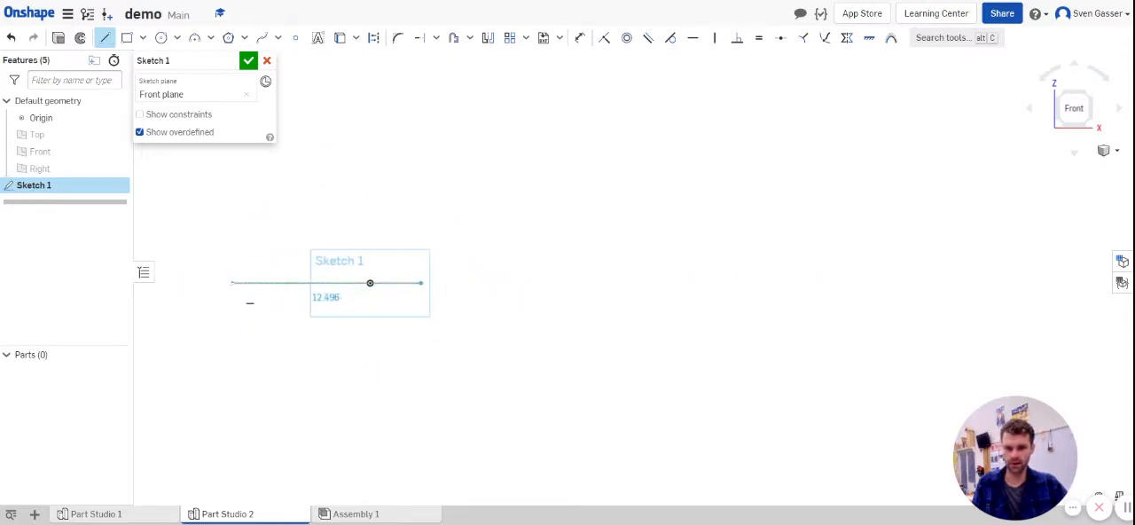
pyautogui.scroll(2, 229, 282)
pyautogui.scroll(3, 230, 279)
pyautogui.click(232, 267)
pyautogui.press('Escape')
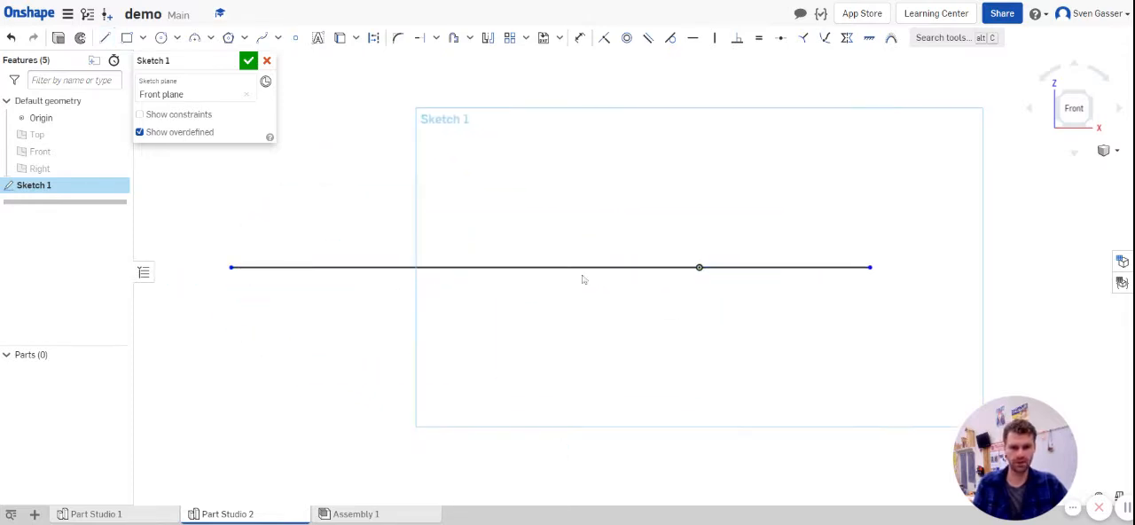
# Step: Sketch a circle centred on the origin and set its diameter to 3
pyautogui.scroll(1, 761, 276)
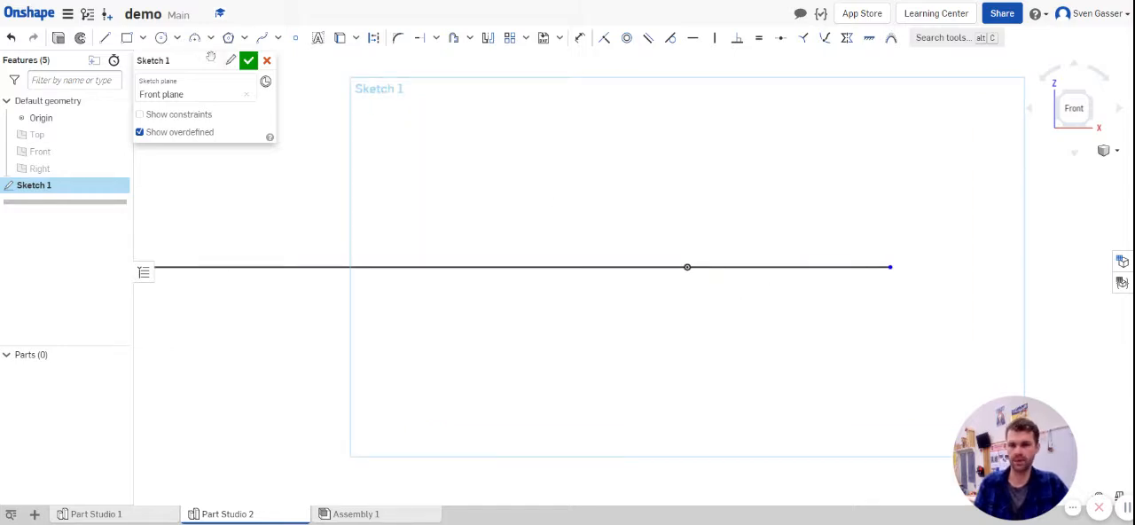
pyautogui.click(161, 39)
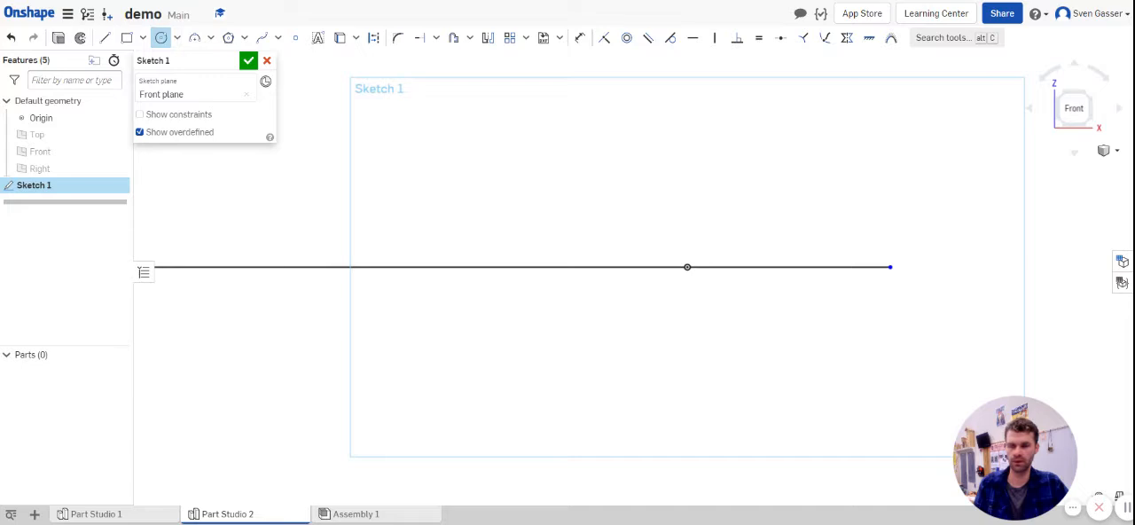
pyautogui.click(687, 267)
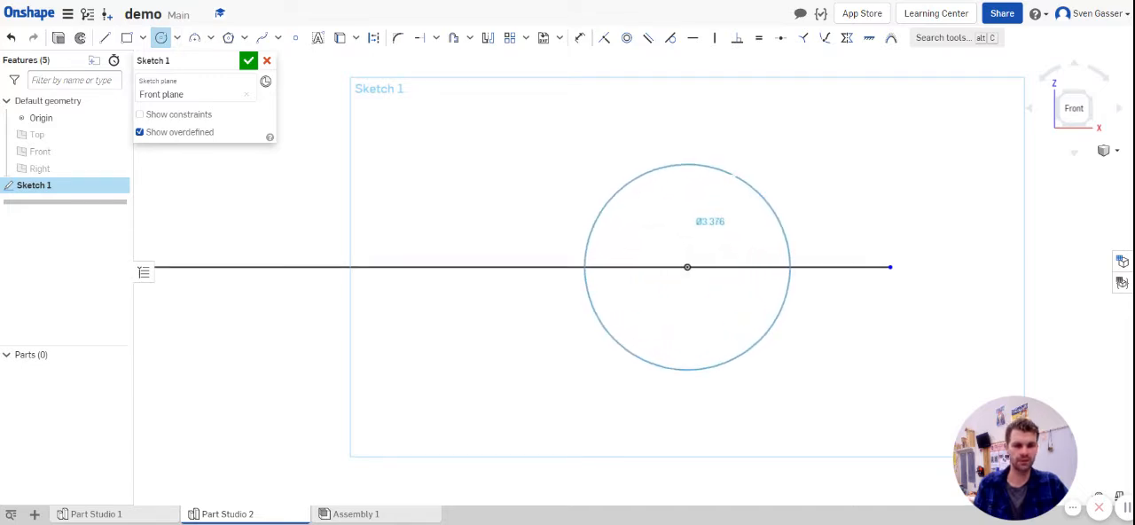
pyautogui.click(734, 174)
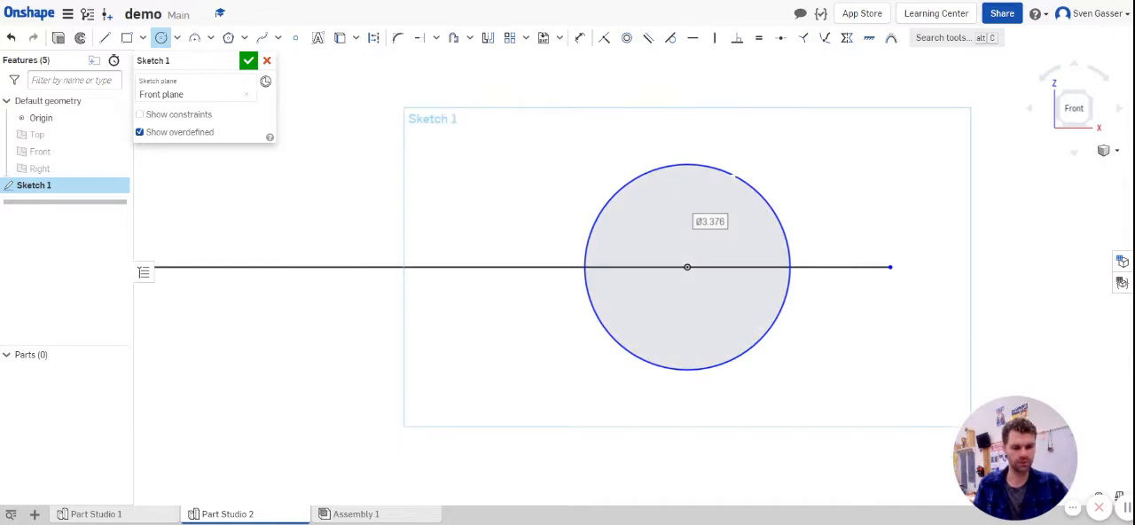
pyautogui.write('3')
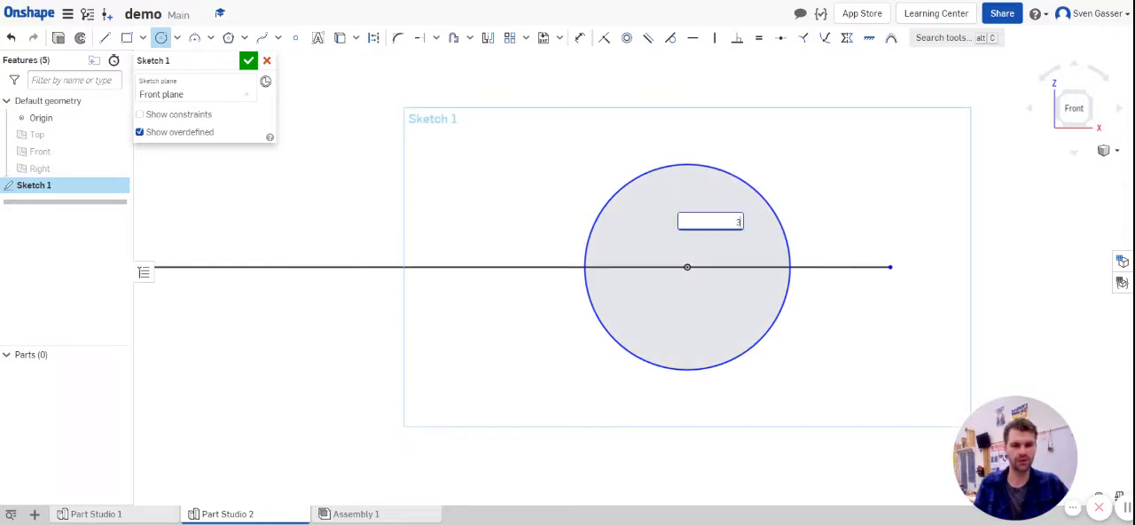
pyautogui.press('Return')
pyautogui.press('Escape')
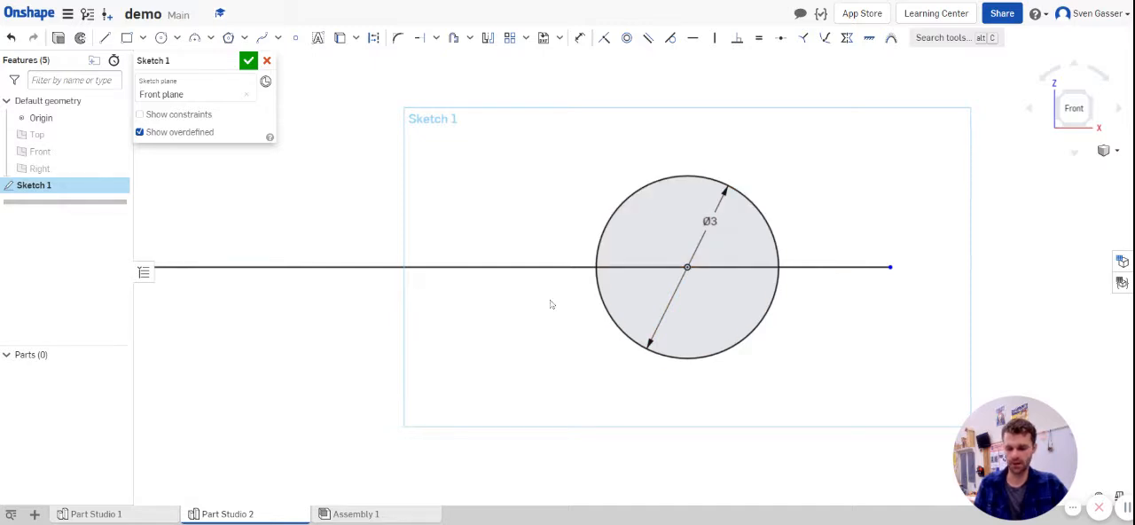
# Step: Sketch two circles centred on the horizontal line left of the large circle, about 0.42 and, farther out, about 0.96 in diameter
pyautogui.click(160, 37)
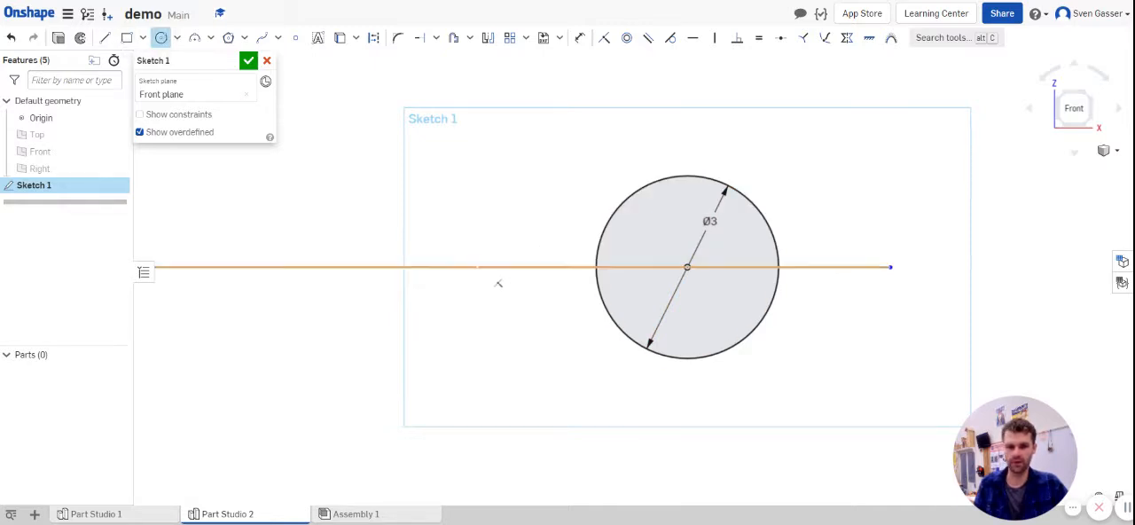
pyautogui.click(468, 267)
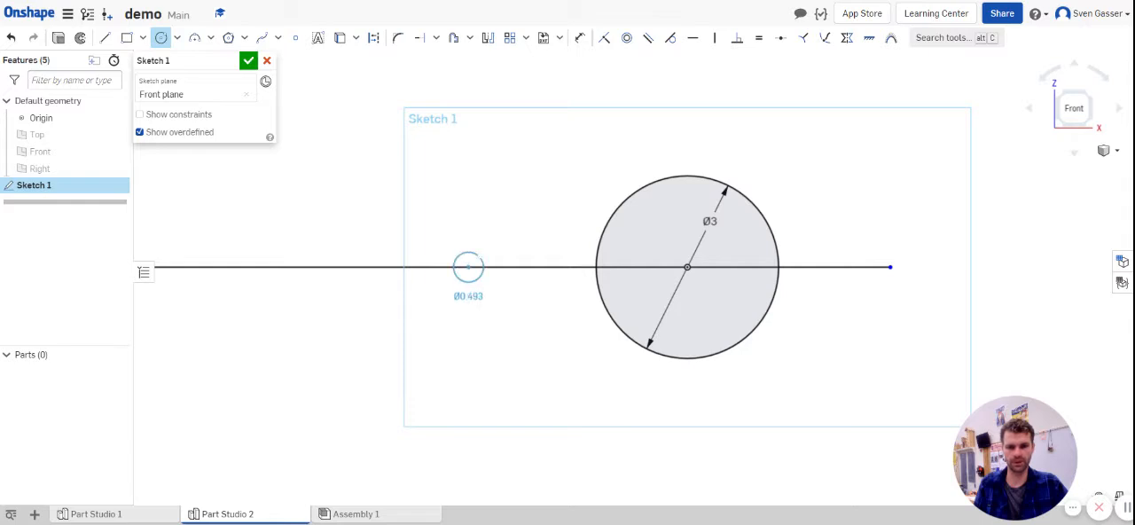
pyautogui.click(482, 267)
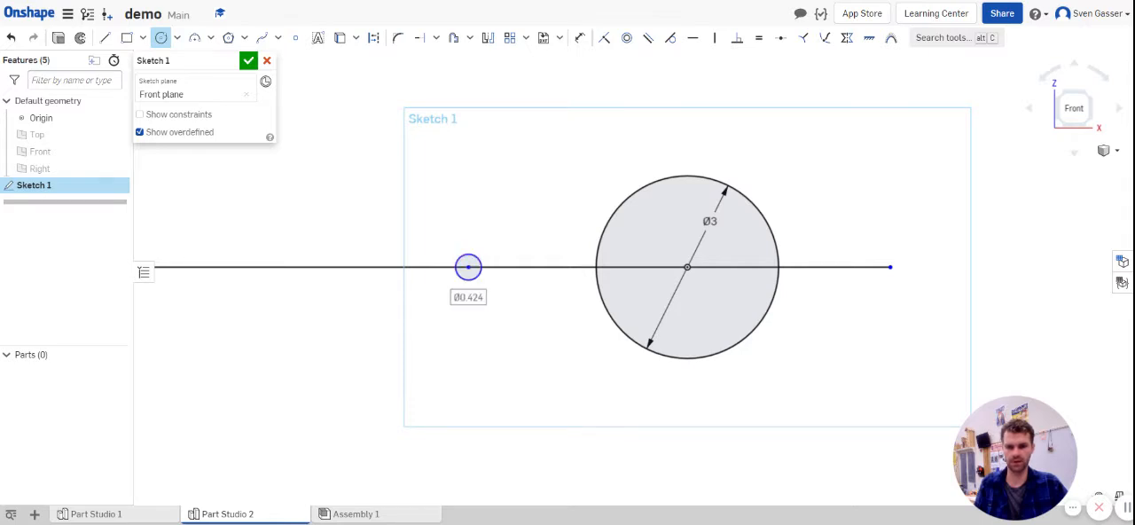
pyautogui.click(302, 266)
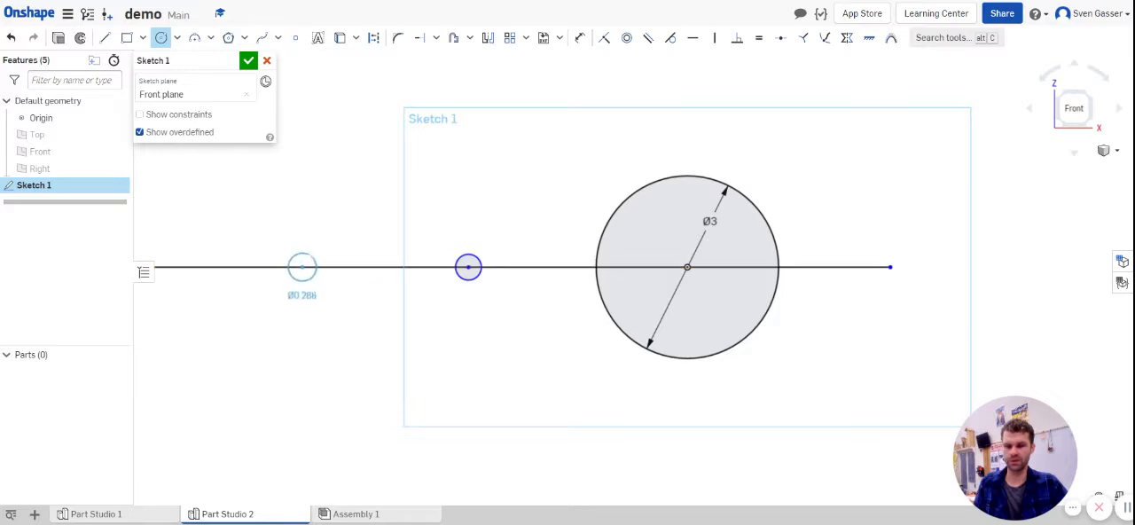
pyautogui.click(323, 244)
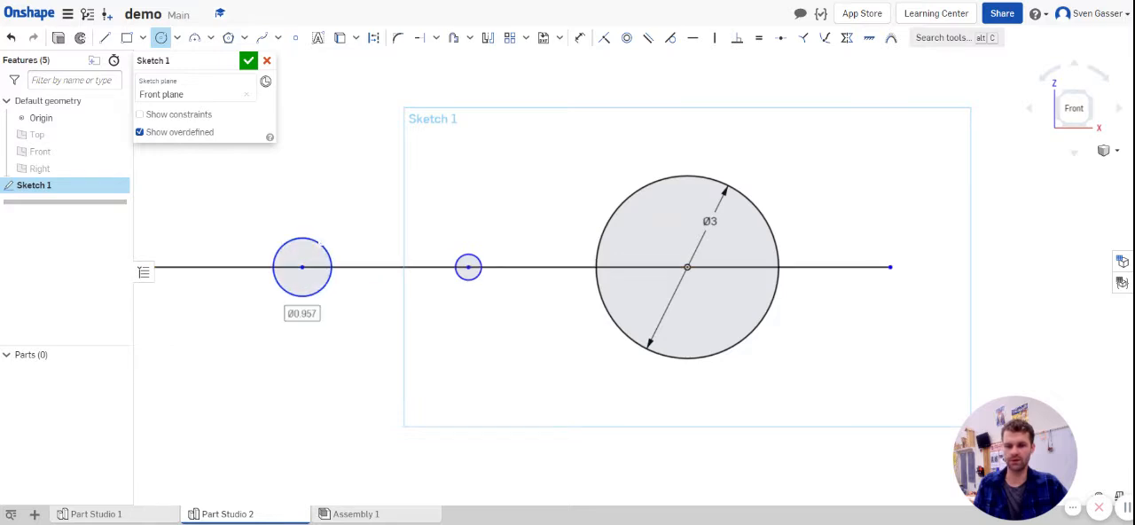
pyautogui.press('Escape')
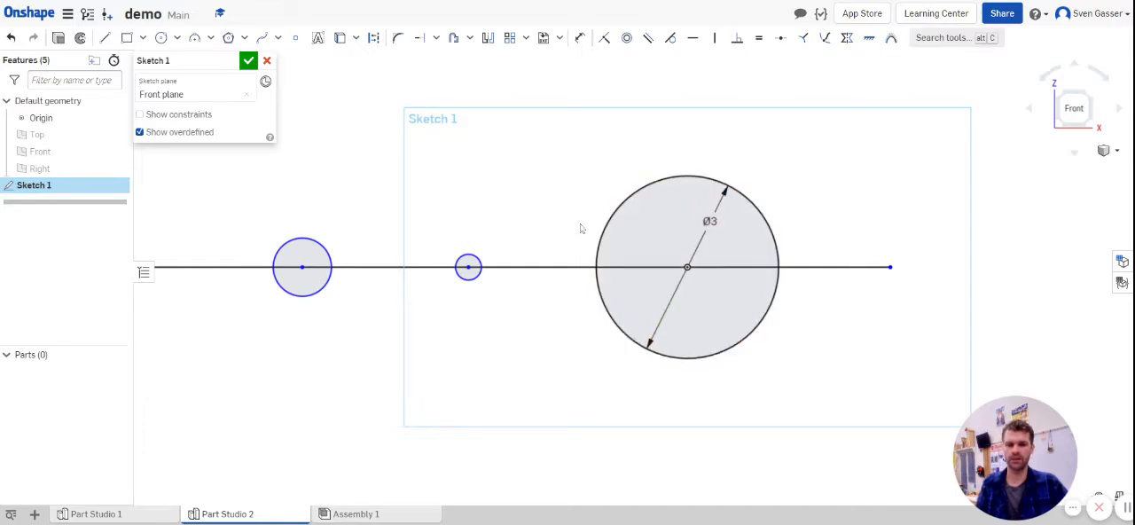
# Step: Sketch a vertical line through the origin that extends past the 3-diameter circle above and below
pyautogui.press('l')
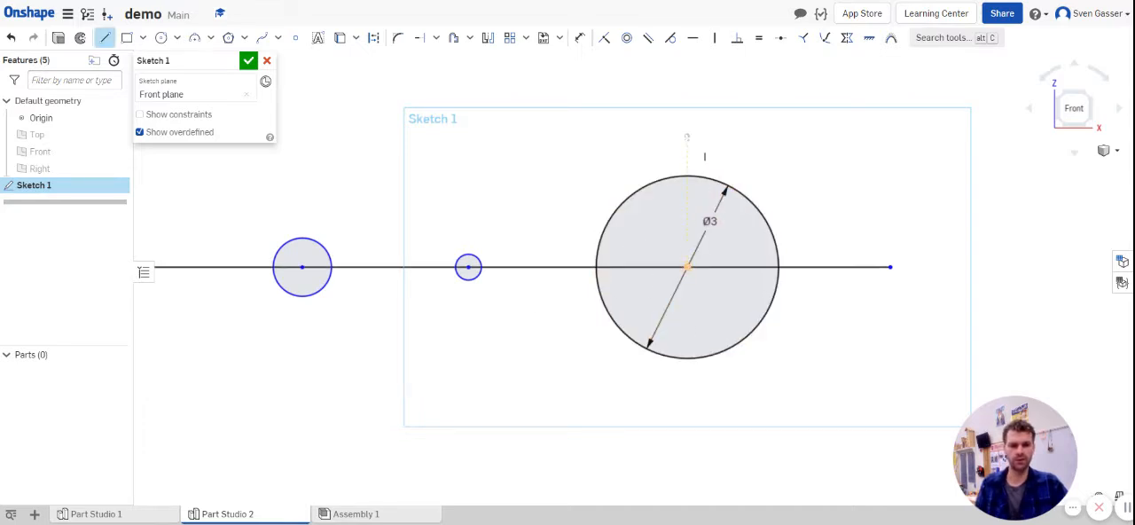
pyautogui.moveTo(687, 137); pyautogui.dragTo(687, 411)
pyautogui.press('Escape')
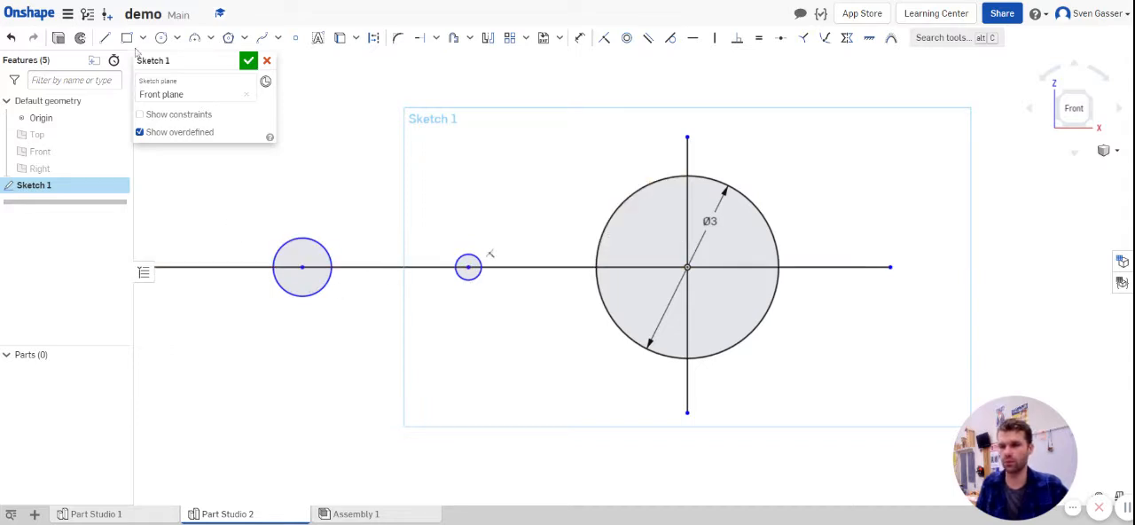
# Step: Sketch a thin slanted closed four-line profile, about 0.83 long and 0.13 wide, above the horizontal line between the two small circles, and finish the sketch
pyautogui.click(105, 38)
pyautogui.scroll(3, 298, 205)
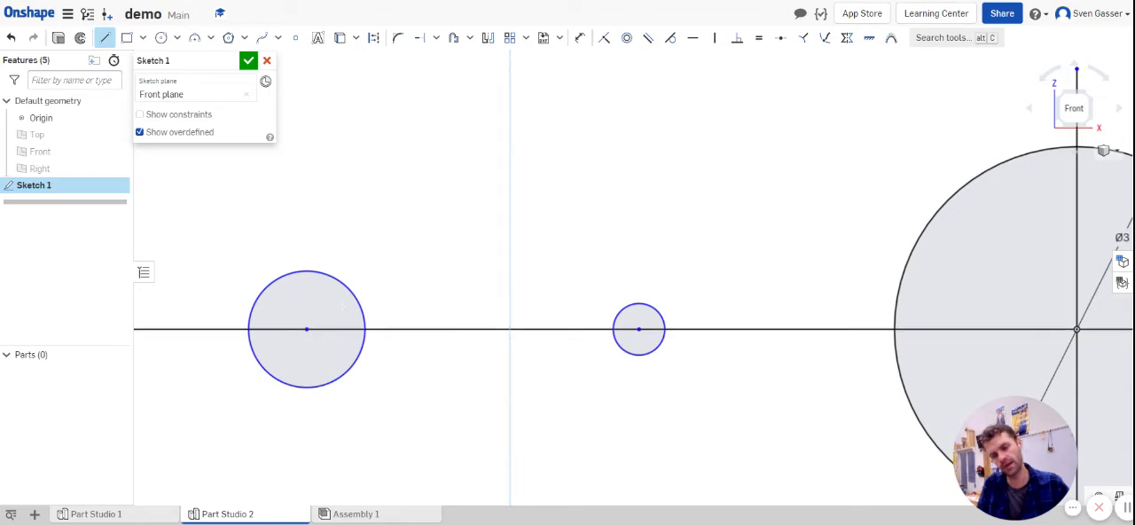
pyautogui.click(386, 254)
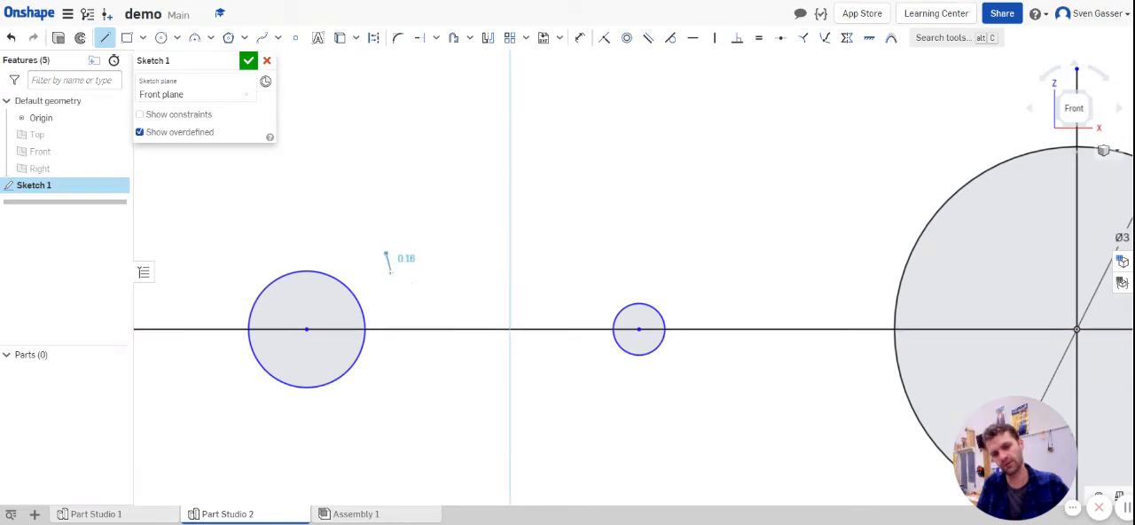
pyautogui.click(393, 264)
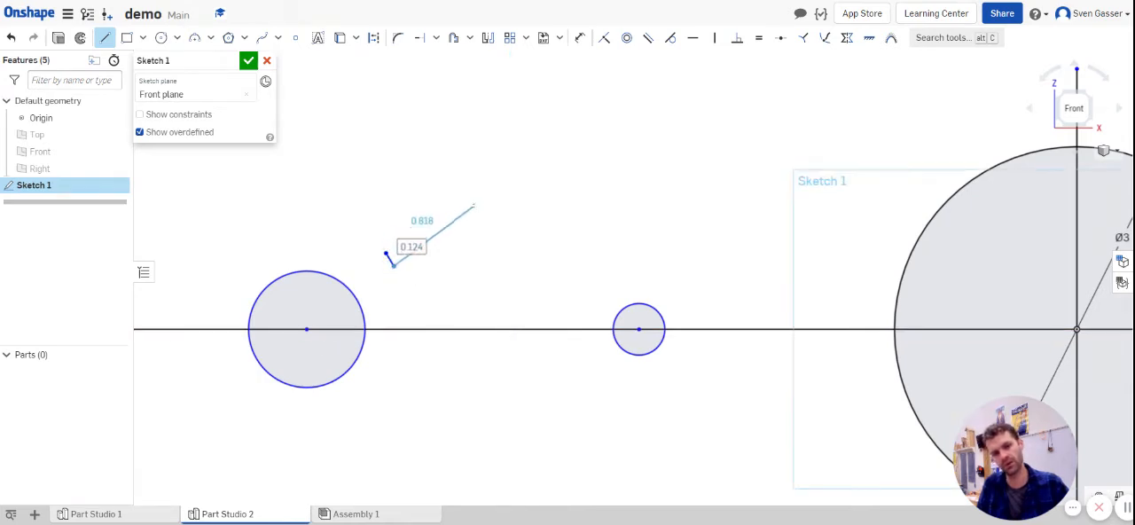
pyautogui.click(473, 205)
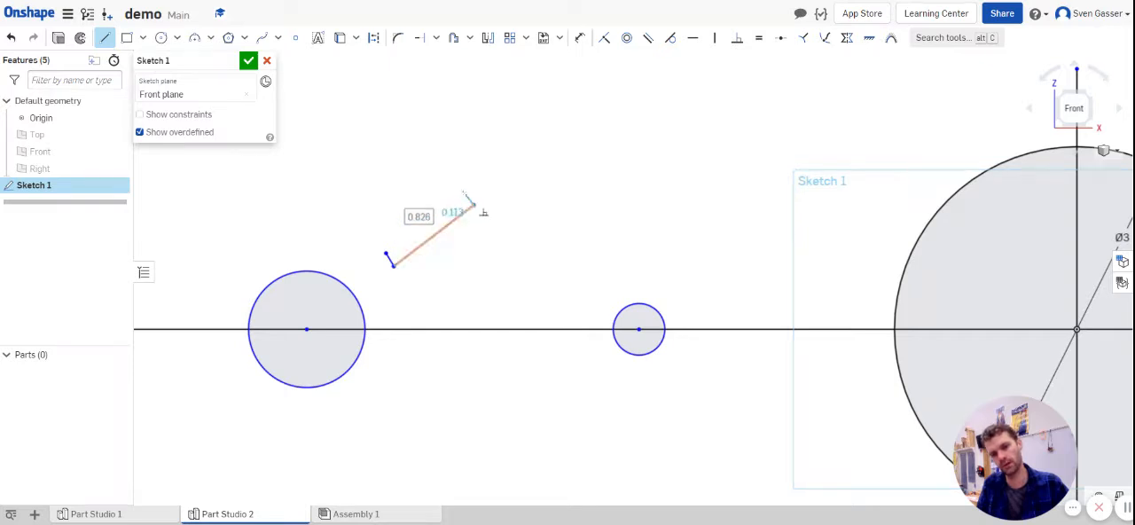
pyautogui.click(463, 192)
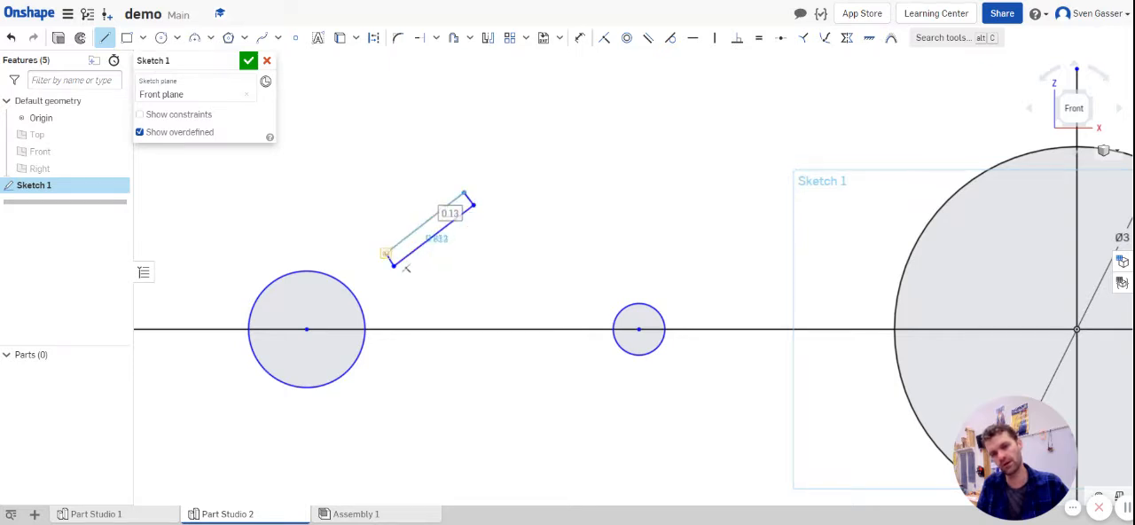
pyautogui.click(386, 254)
pyautogui.press('Escape')
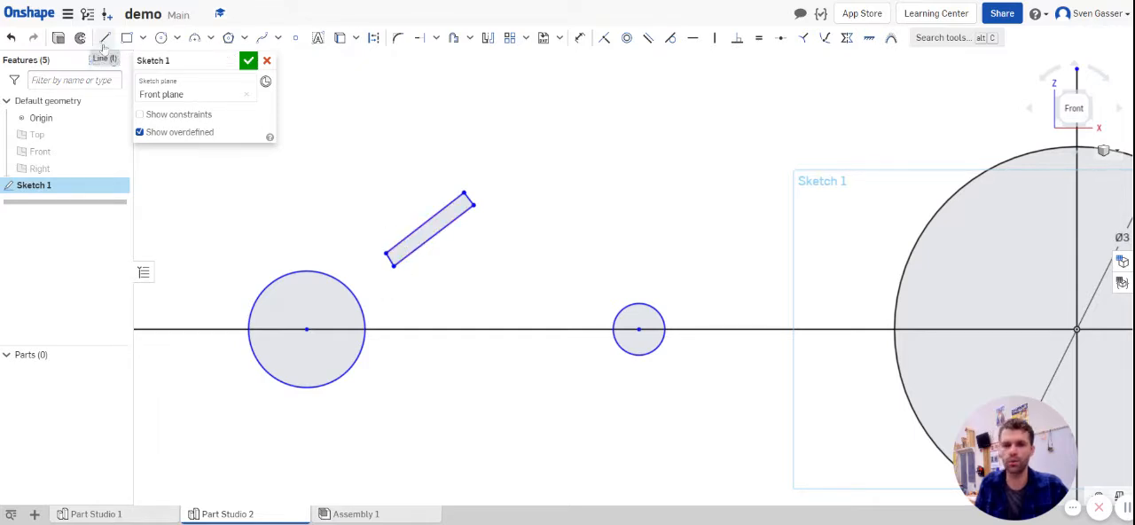
pyautogui.moveTo(386, 255); pyautogui.dragTo(388, 262)
pyautogui.scroll(-1, 545, 259)
pyautogui.scroll(-2, 542, 259)
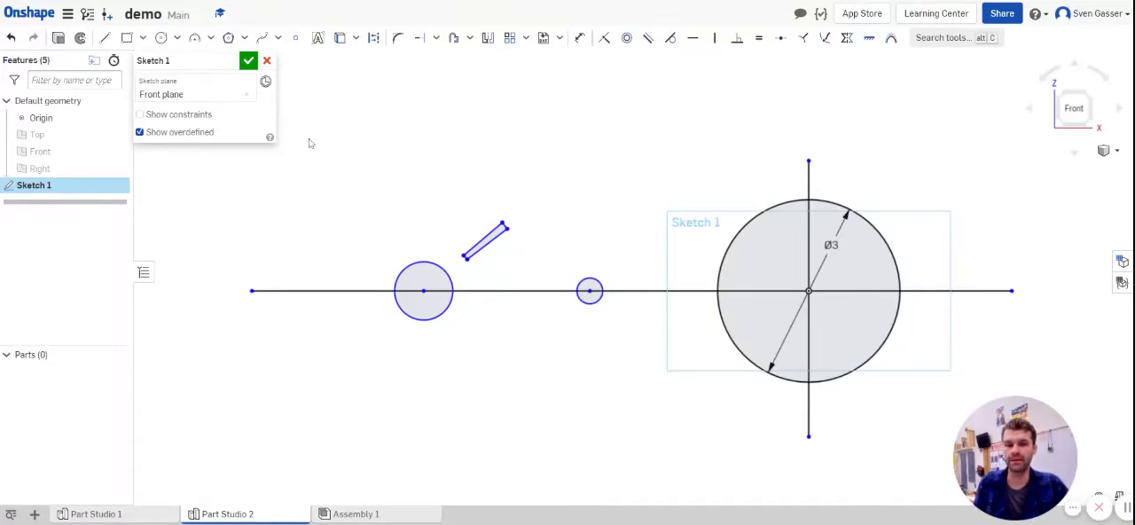
pyautogui.click(248, 60)
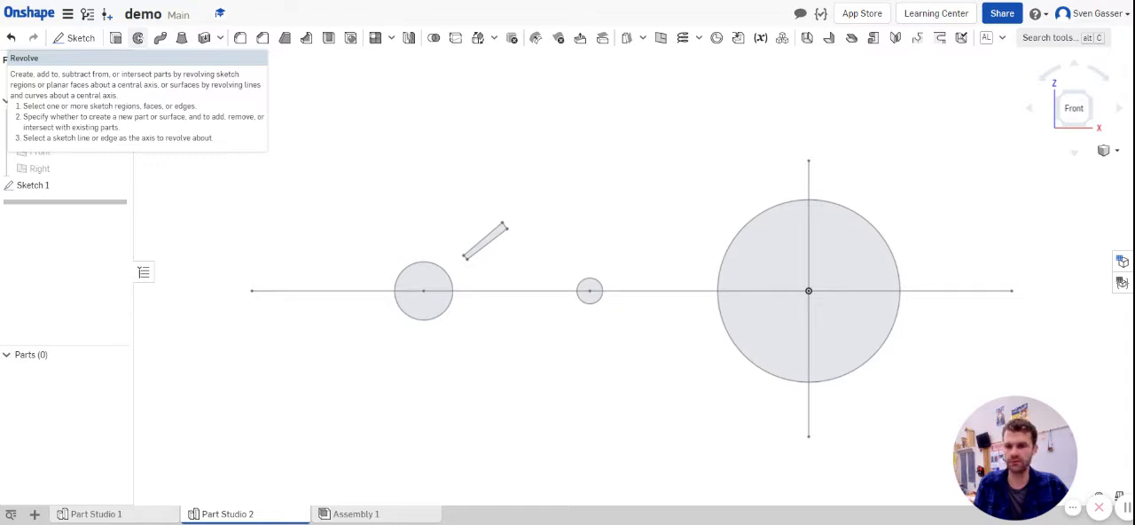
# Step: Revolve the two upper quarter regions of the large circle a full turn about the horizontal line as a new solid
pyautogui.click(139, 38)
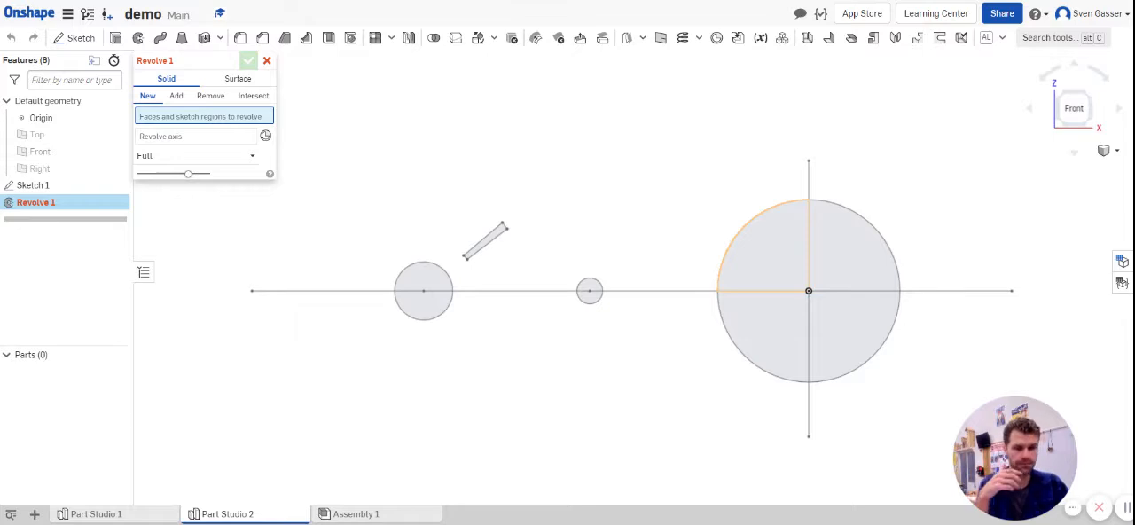
pyautogui.click(785, 275)
pyautogui.click(864, 257)
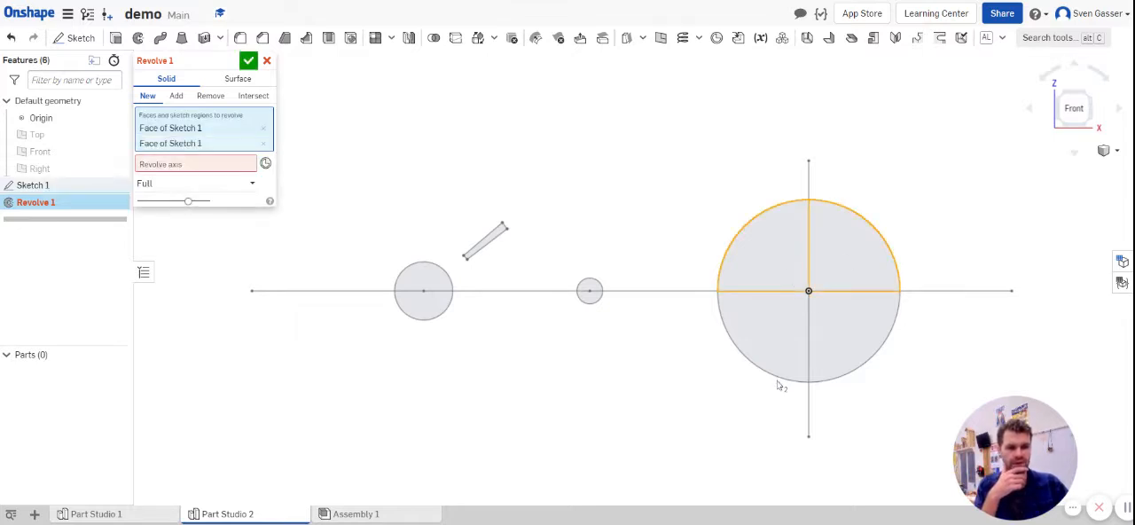
pyautogui.click(186, 167)
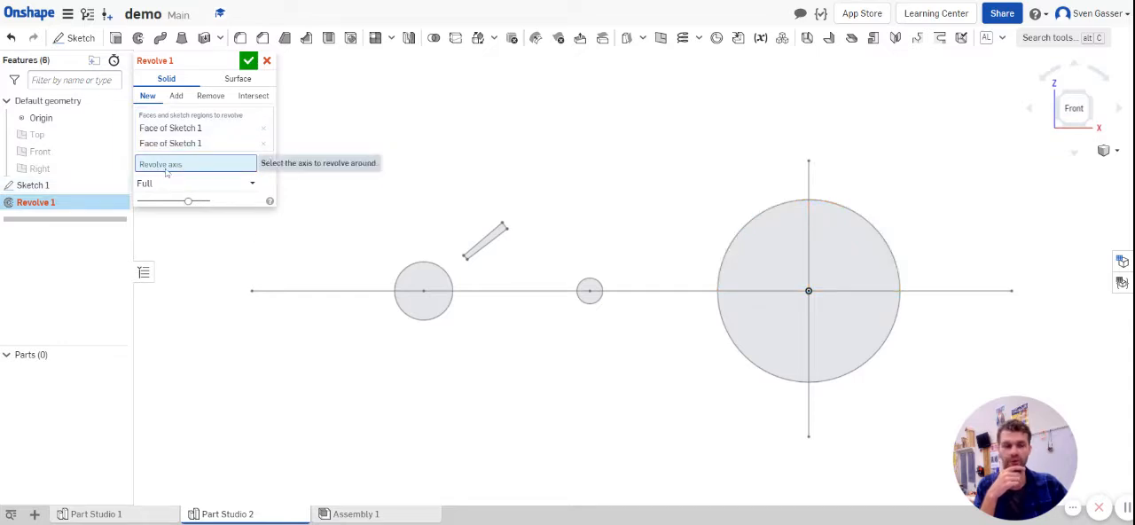
pyautogui.click(685, 297)
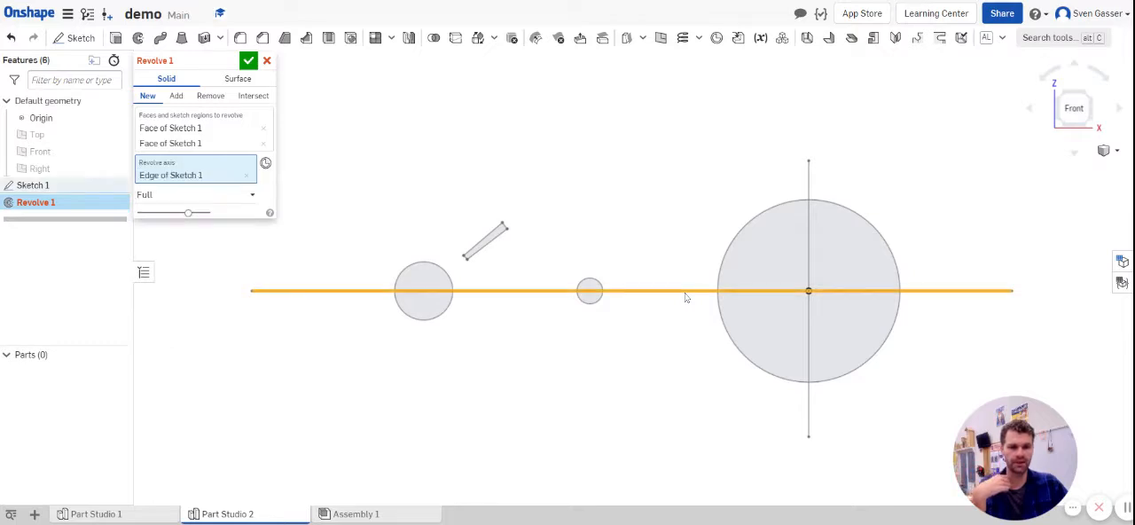
pyautogui.moveTo(686, 313)
pyautogui.mouseDown(button='right')
pyautogui.moveTo(680, 329)
pyautogui.moveTo(712, 373)
pyautogui.moveTo(704, 398)
pyautogui.moveTo(672, 402)
pyautogui.moveTo(674, 355)
pyautogui.moveTo(703, 329)
pyautogui.mouseUp(button='right')
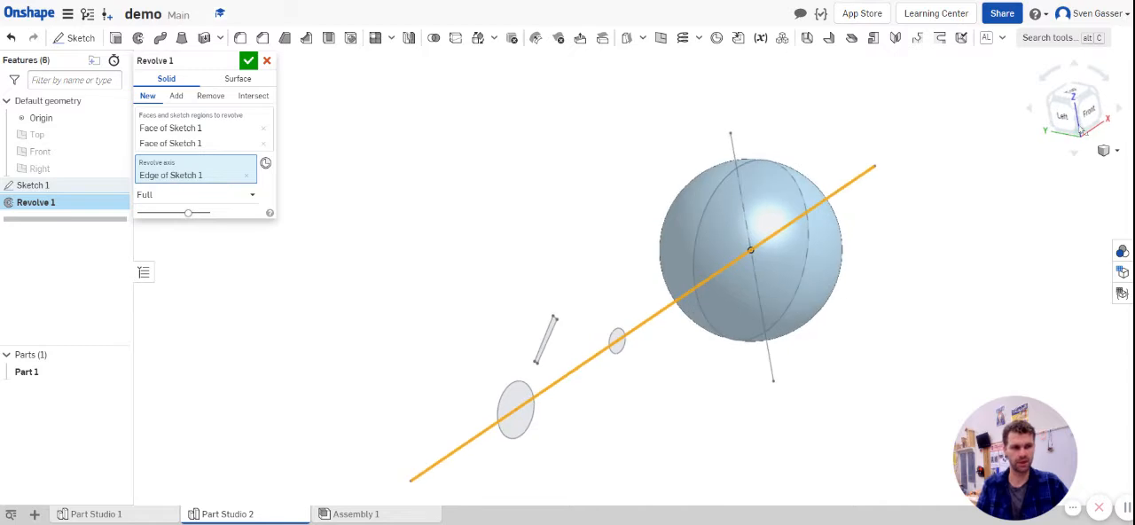
pyautogui.click(1086, 113)
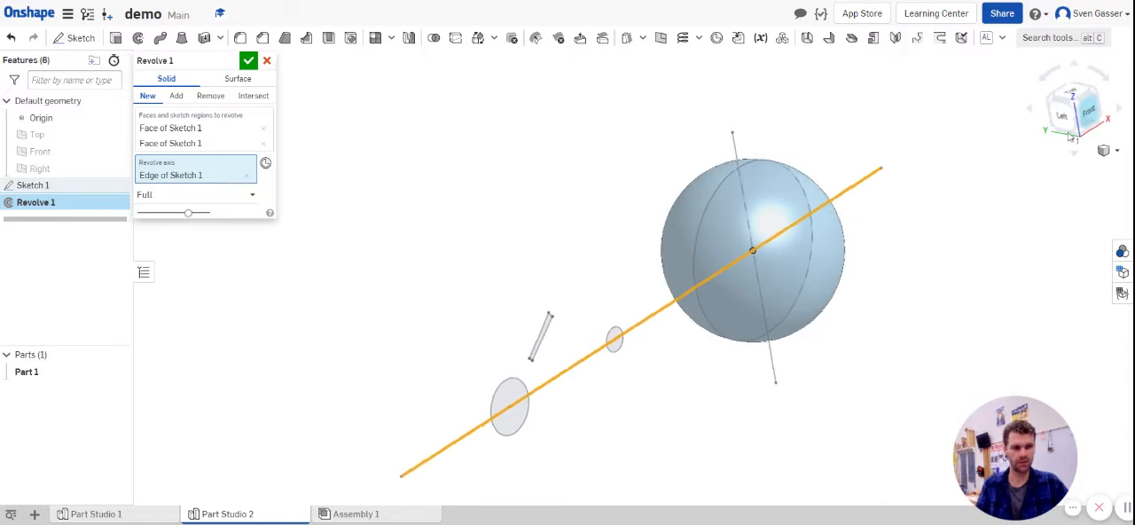
# Step: Try revolving the large circle's upper regions about the lower long edge of the slanted profile
pyautogui.click(247, 174)
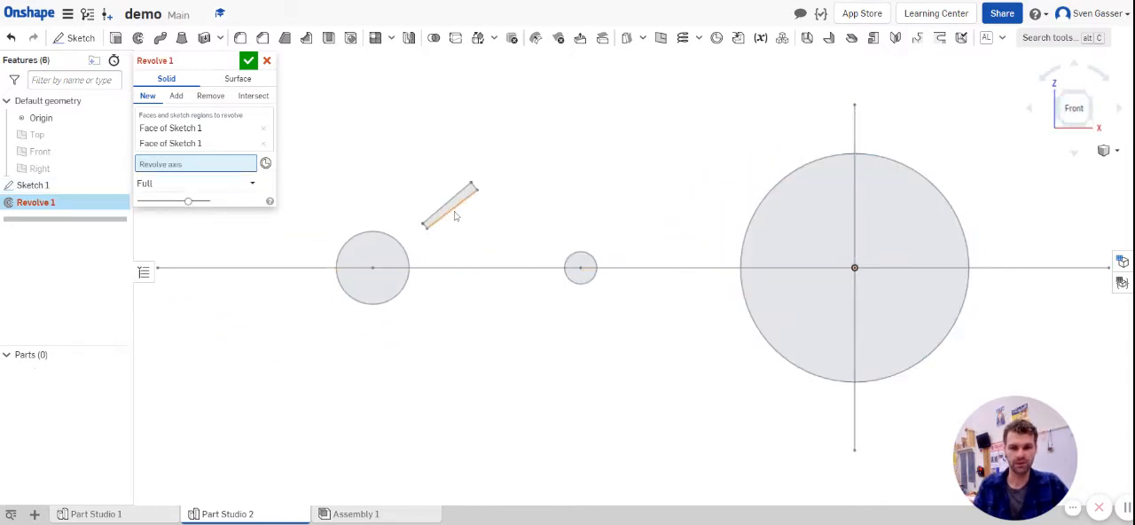
pyautogui.click(455, 215)
pyautogui.scroll(-5, 567, 260)
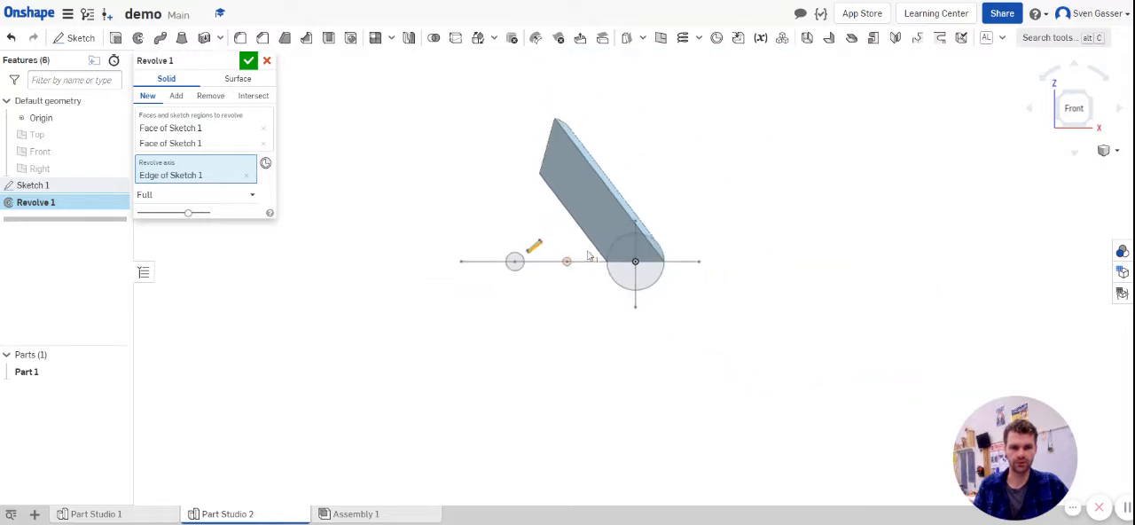
pyautogui.moveTo(589, 256); pyautogui.dragTo(582, 223, button='right')
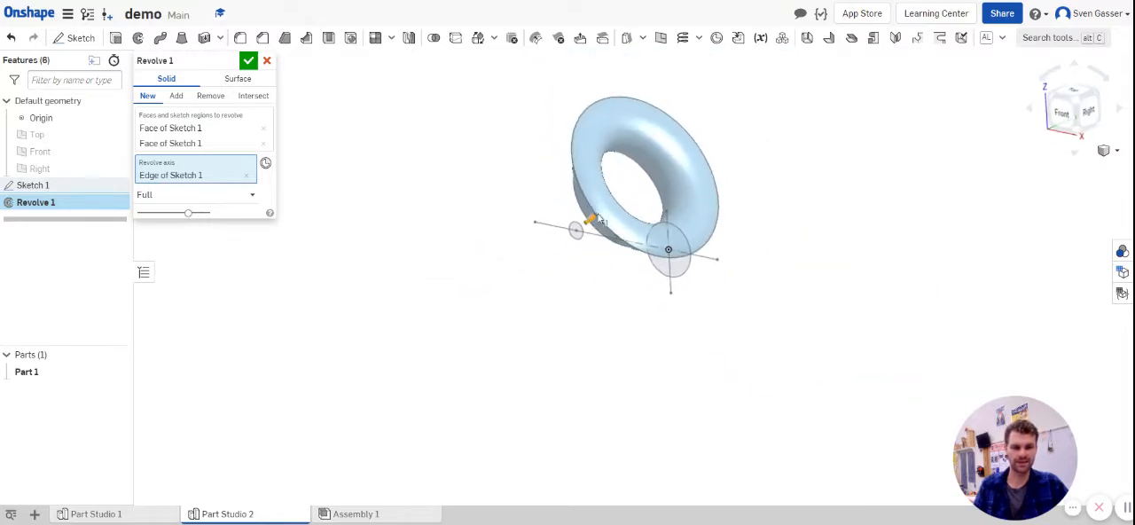
pyautogui.moveTo(608, 265)
pyautogui.mouseDown(button='right')
pyautogui.moveTo(644, 249)
pyautogui.moveTo(612, 269)
pyautogui.mouseUp(button='right')
pyautogui.scroll(3, 603, 232)
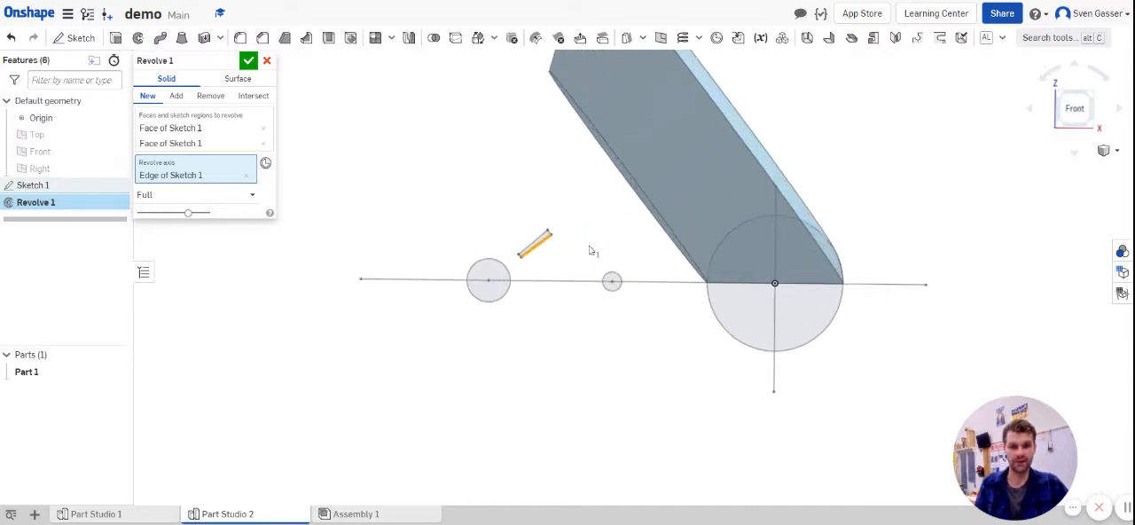
# Step: Replace the revolve axis with the horizontal line through the circles
pyautogui.click(246, 175)
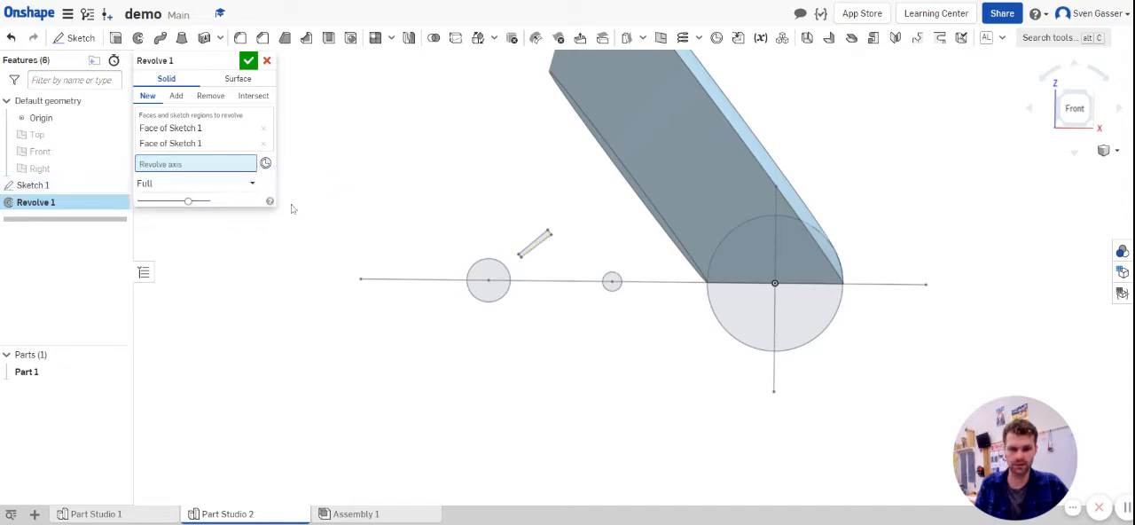
pyautogui.click(679, 283)
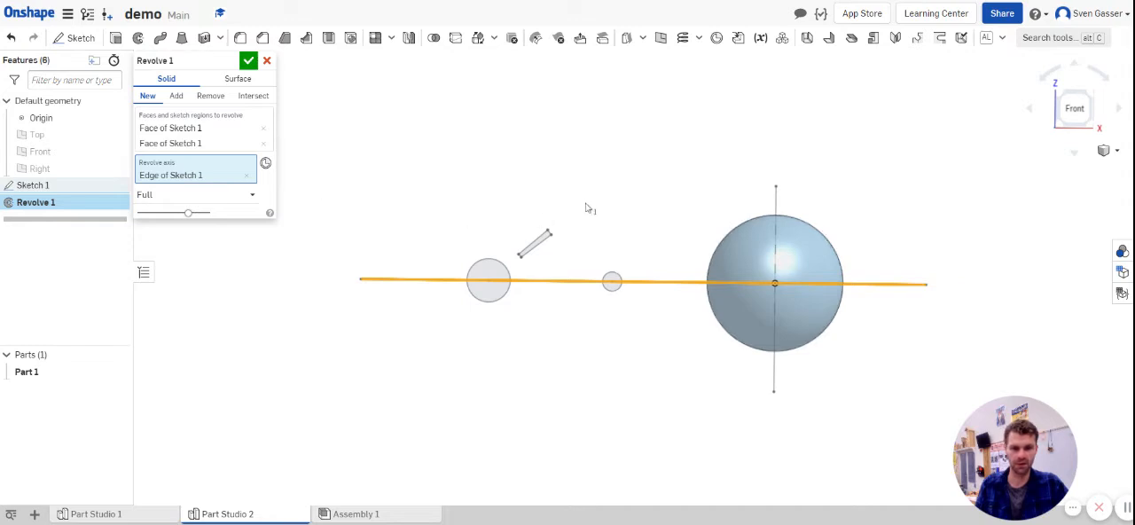
pyautogui.moveTo(588, 208); pyautogui.dragTo(568, 219, button='right')
# Step: Add the upper halves of both small circles to the regions being revolved
pyautogui.click(222, 145)
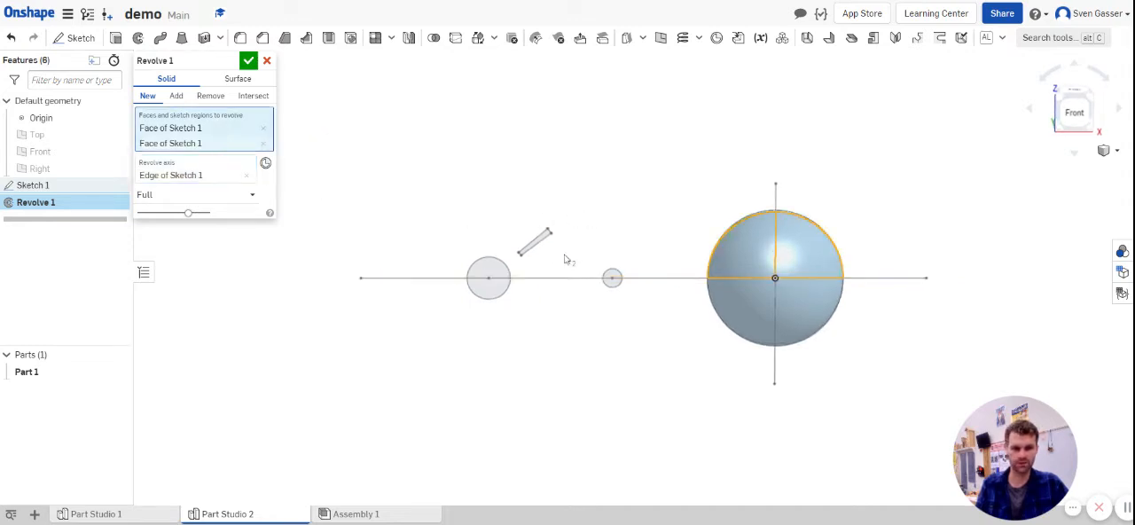
pyautogui.scroll(5, 568, 259)
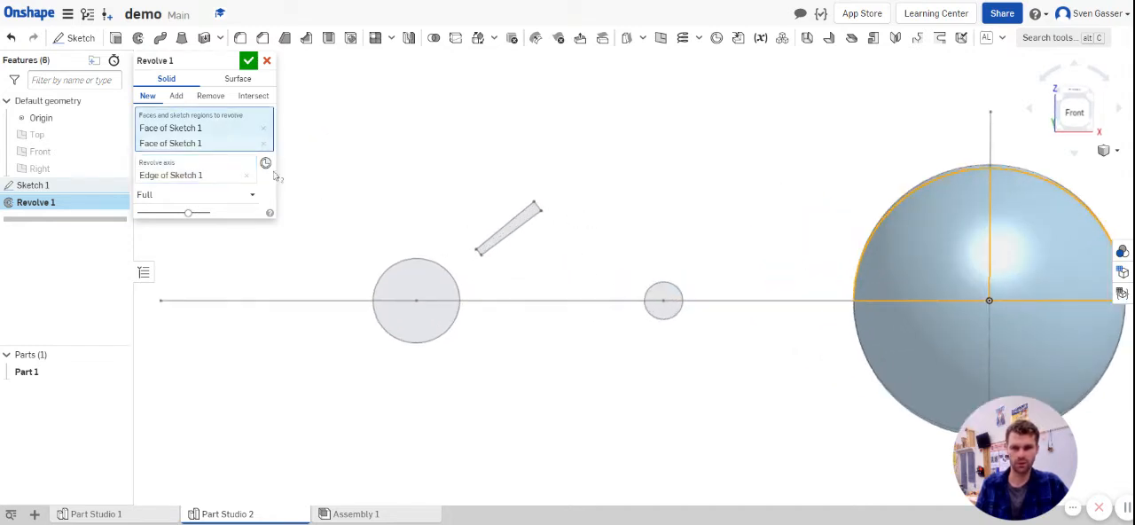
pyautogui.click(669, 302)
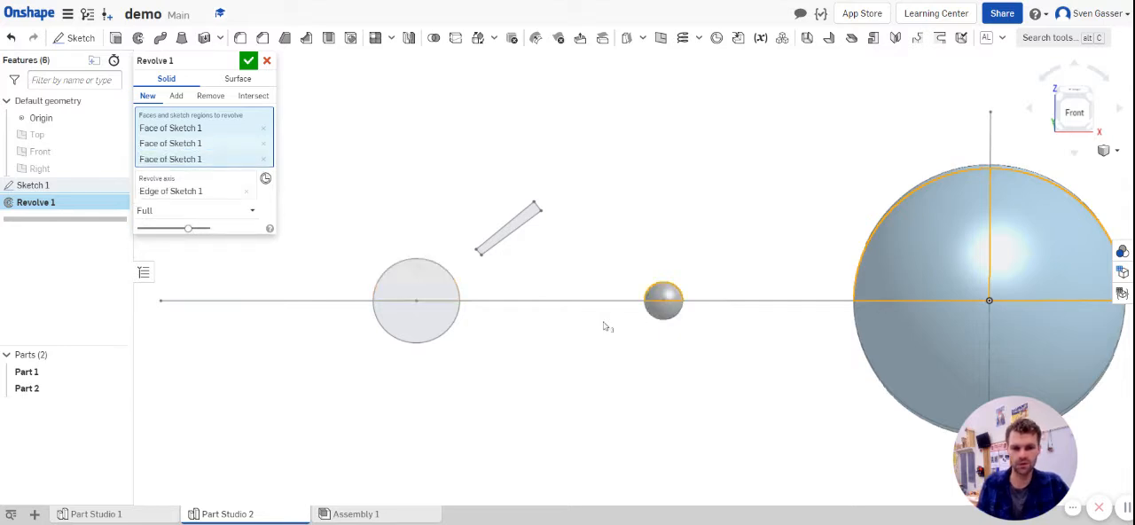
pyautogui.click(434, 293)
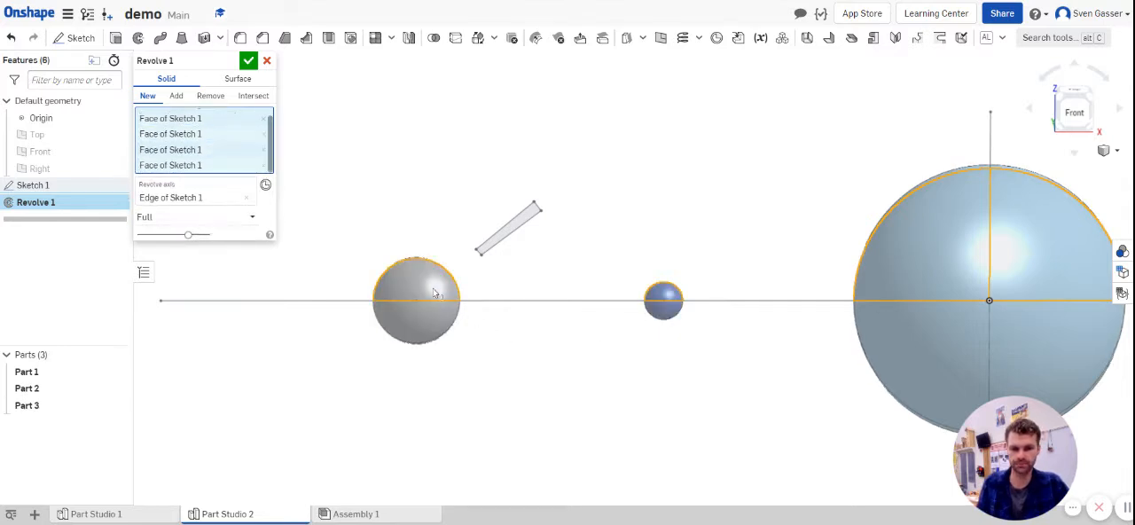
pyautogui.moveTo(550, 338)
pyautogui.mouseDown(button='right')
pyautogui.moveTo(545, 375)
pyautogui.moveTo(532, 322)
pyautogui.moveTo(515, 327)
pyautogui.moveTo(546, 340)
pyautogui.mouseUp(button='right')
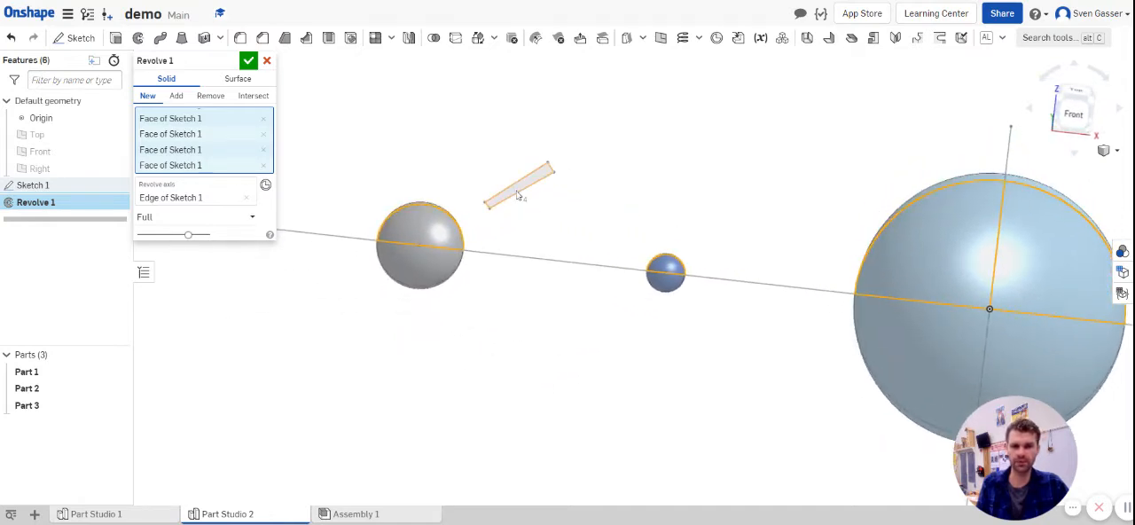
# Step: Try adding the slanted profile to the revolve, and remove that region from the selection again
pyautogui.click(516, 195)
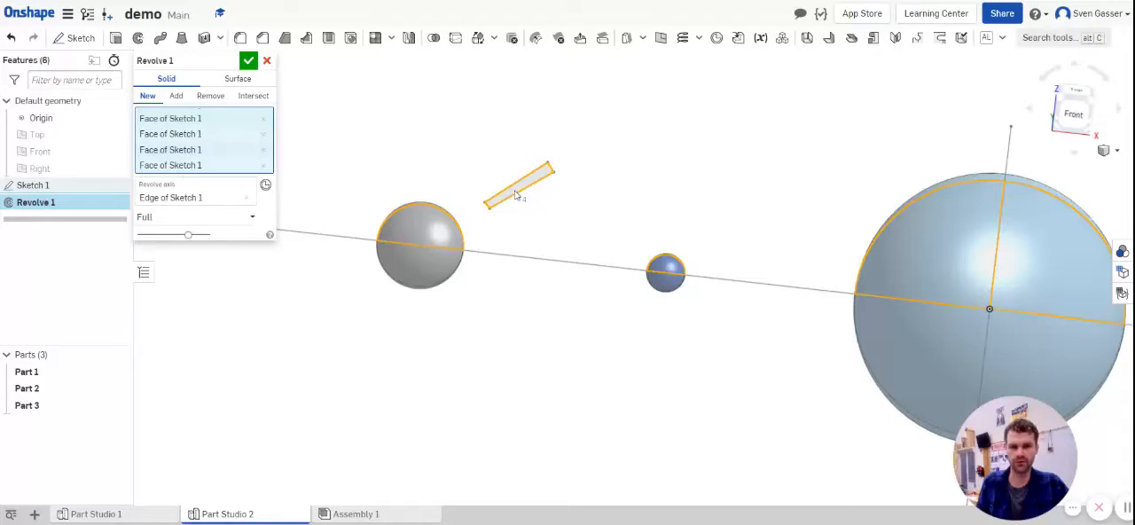
pyautogui.moveTo(641, 322)
pyautogui.mouseDown(button='right')
pyautogui.moveTo(585, 314)
pyautogui.moveTo(666, 322)
pyautogui.moveTo(635, 322)
pyautogui.moveTo(651, 320)
pyautogui.mouseUp(button='right')
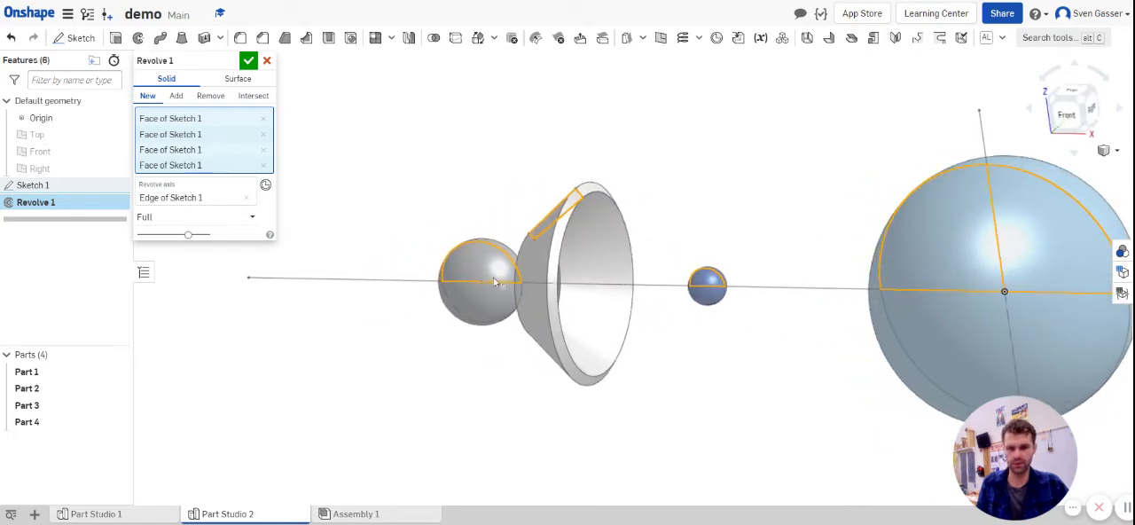
pyautogui.click(263, 166)
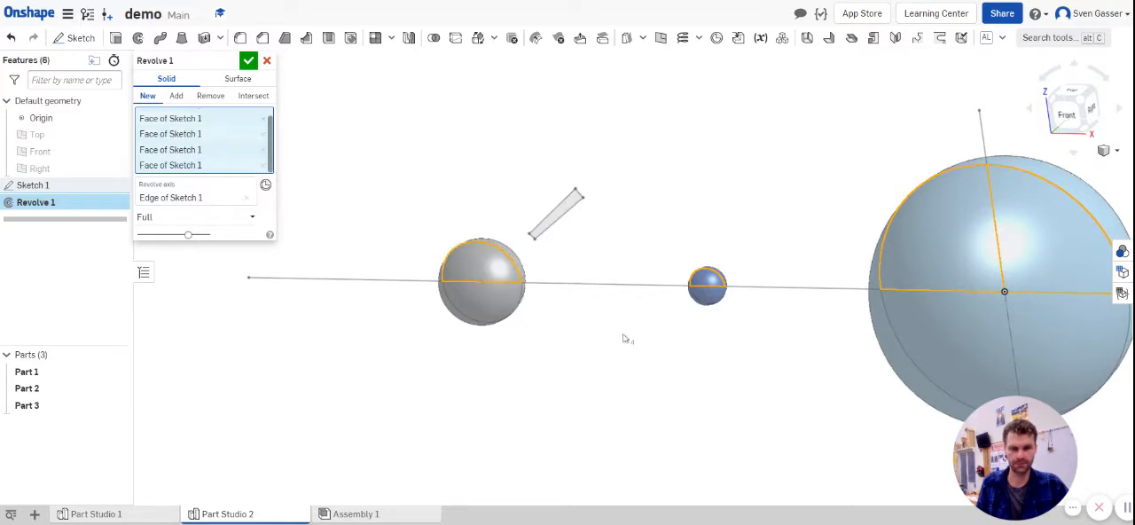
# Step: Accept the full revolve of the three circles' upper regions about the horizontal line
pyautogui.moveTo(626, 339); pyautogui.dragTo(639, 327, button='right')
pyautogui.click(249, 65)
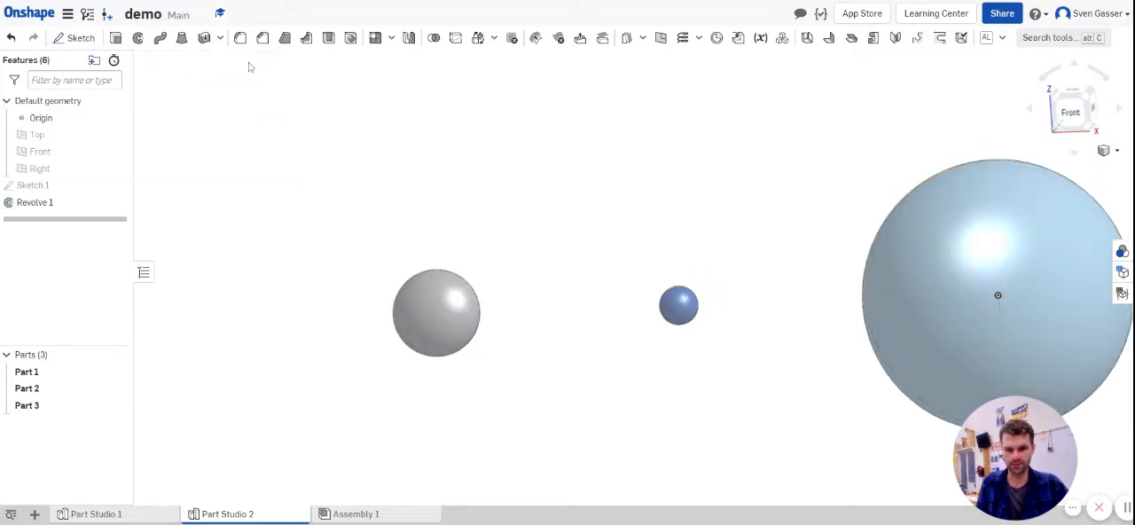
pyautogui.scroll(-3, 684, 208)
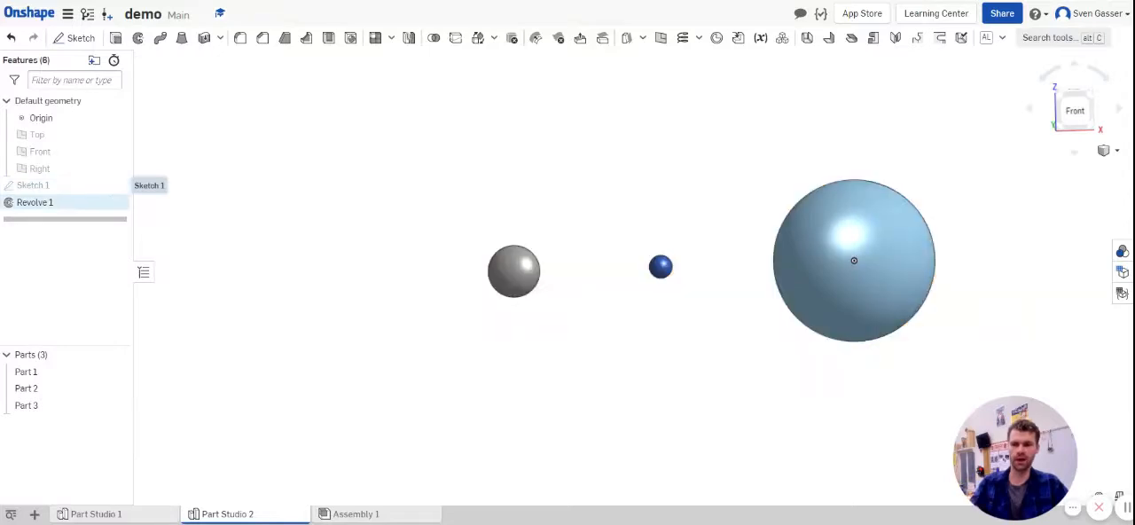
# Step: Reopen Sketch 1 and draw a slanted line about 1.5 long from the outer small circle's centre, upward and away from the large circle
pyautogui.doubleClick(32, 188)
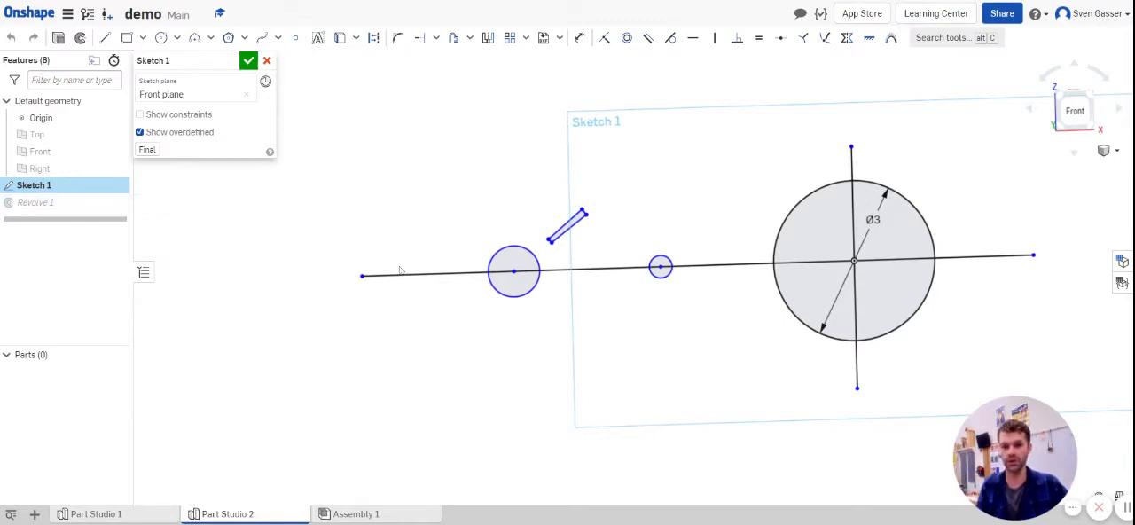
pyautogui.scroll(5, 510, 268)
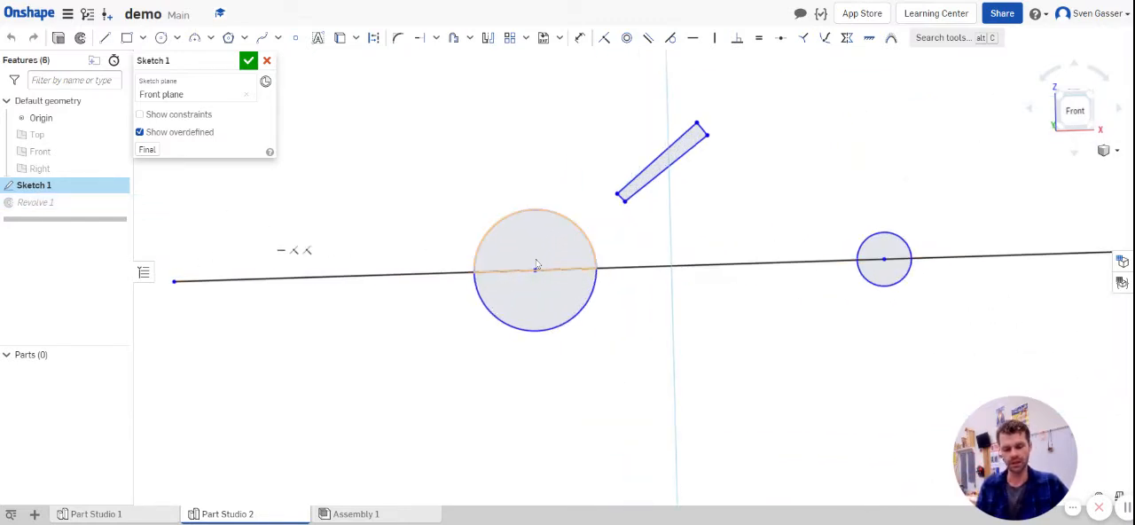
pyautogui.press('l')
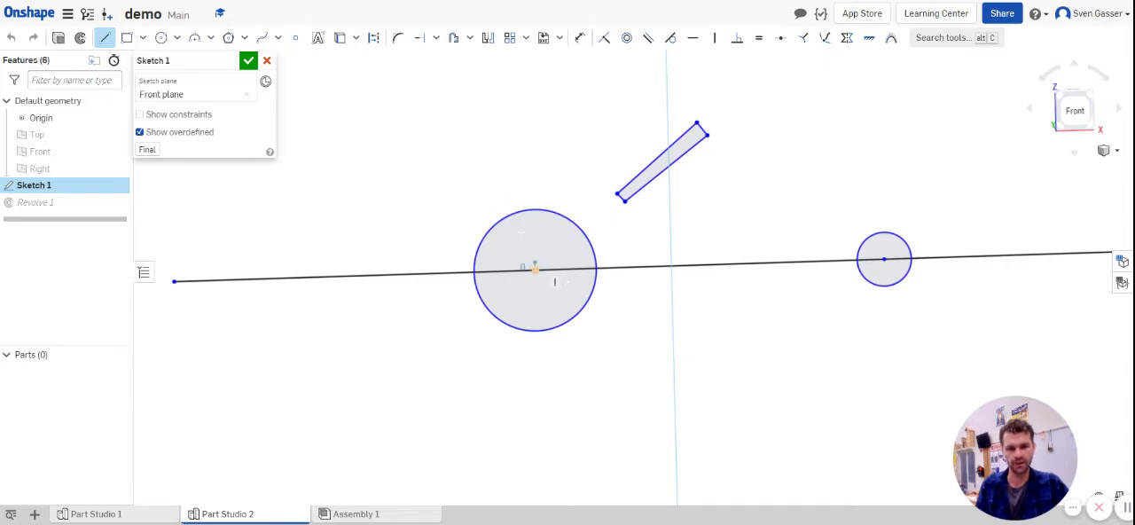
pyautogui.click(534, 268)
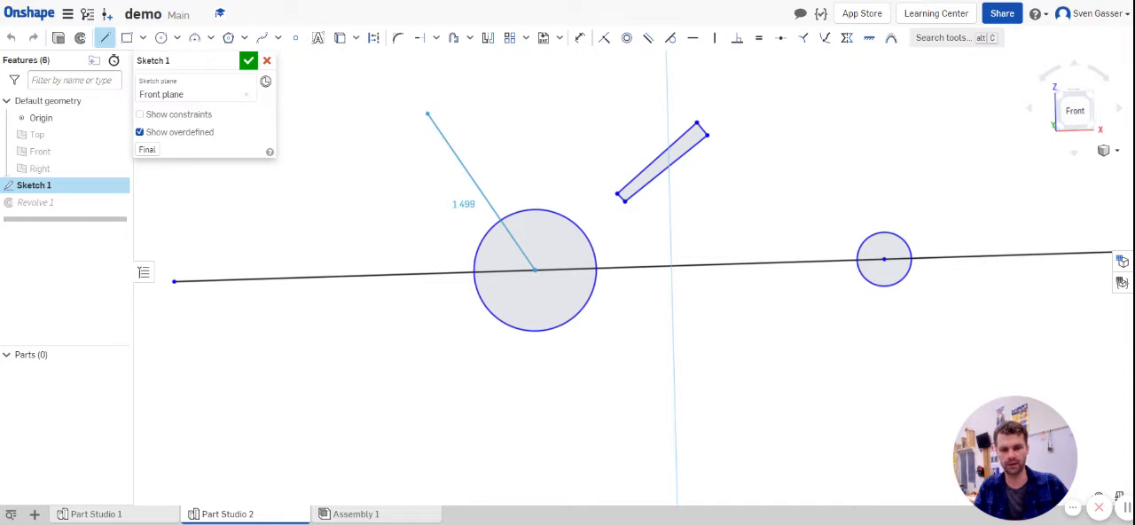
pyautogui.click(428, 114)
pyautogui.press('Escape')
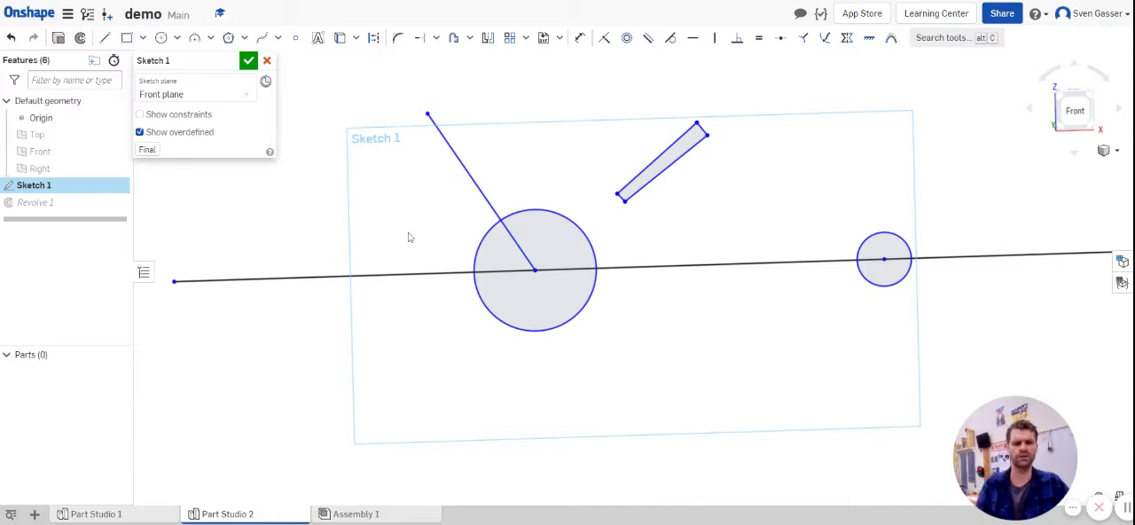
# Step: Accept Sketch 1, and add the remaining upper region of the outer small circle to Revolve 1 to restore the full sphere
pyautogui.scroll(-2, 448, 265)
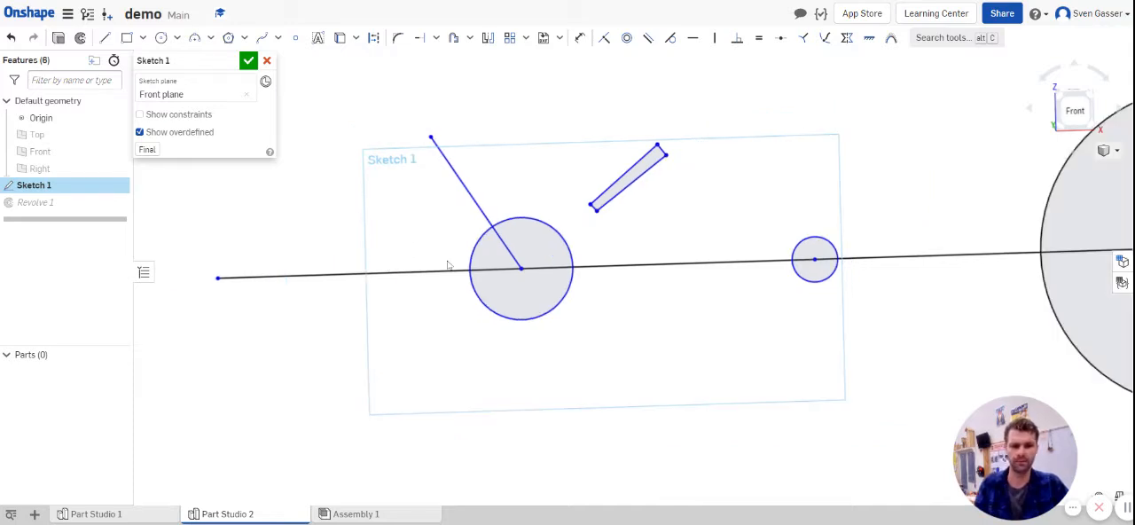
pyautogui.scroll(-2, 449, 265)
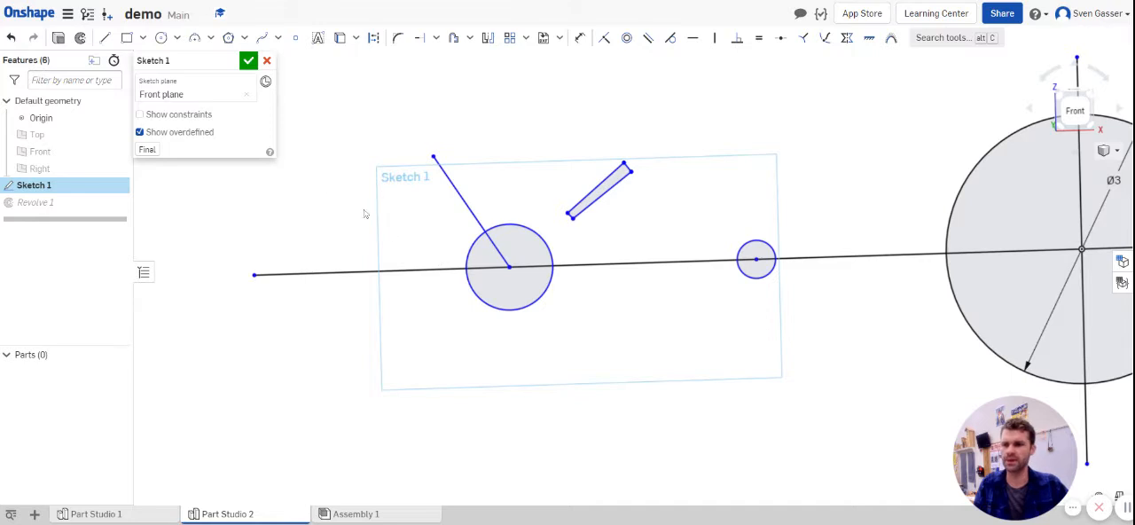
pyautogui.click(248, 62)
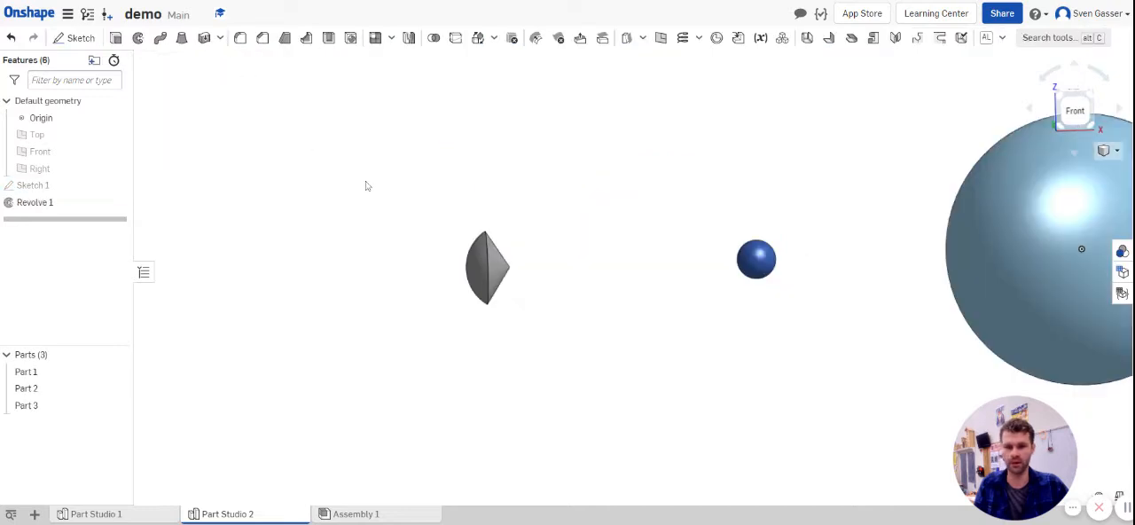
pyautogui.doubleClick(27, 204)
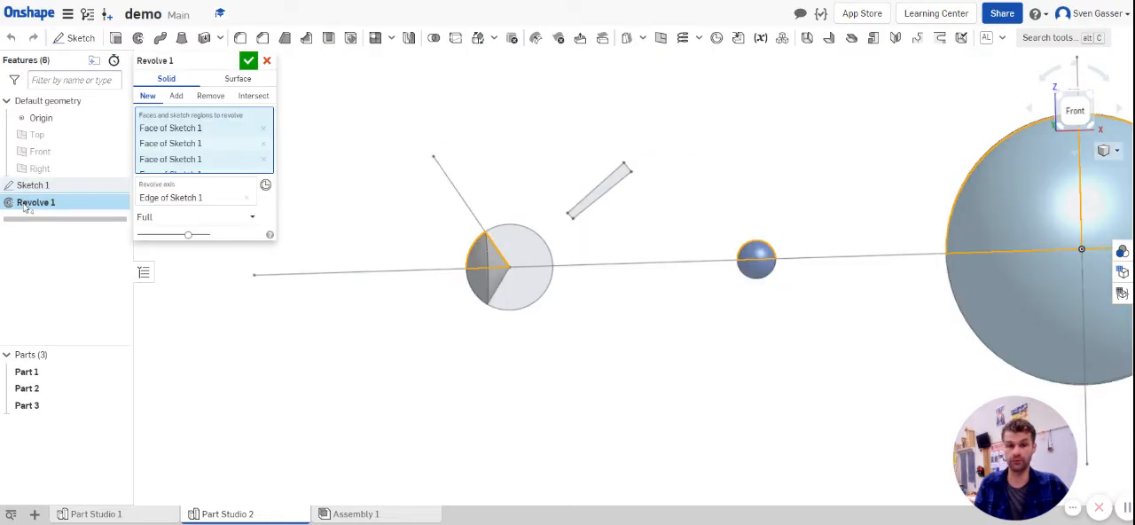
pyautogui.click(522, 259)
pyautogui.moveTo(548, 276)
pyautogui.mouseDown(button='right')
pyautogui.moveTo(544, 299)
pyautogui.moveTo(538, 291)
pyautogui.mouseUp(button='right')
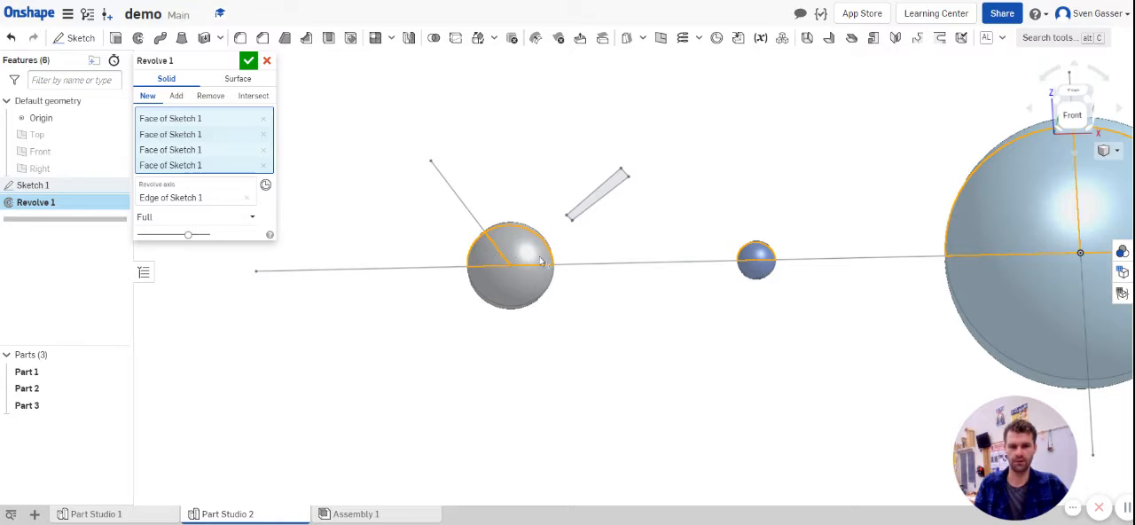
pyautogui.click(249, 62)
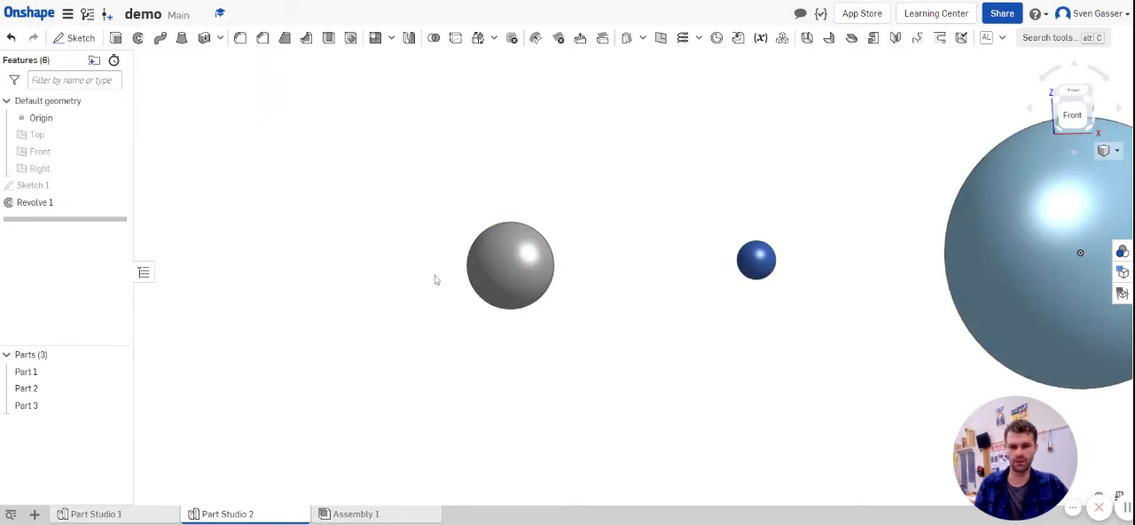
# Step: Revolve the slanted thin profile of Sketch 1 fully around the slanted line as a new part, forming the outer planet's ring
pyautogui.click(137, 38)
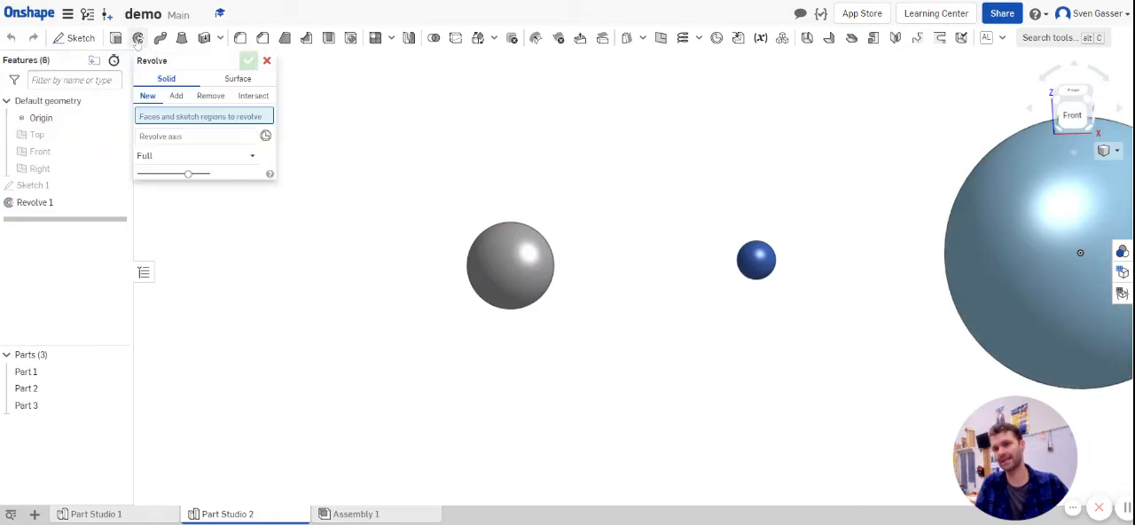
pyautogui.click(117, 187)
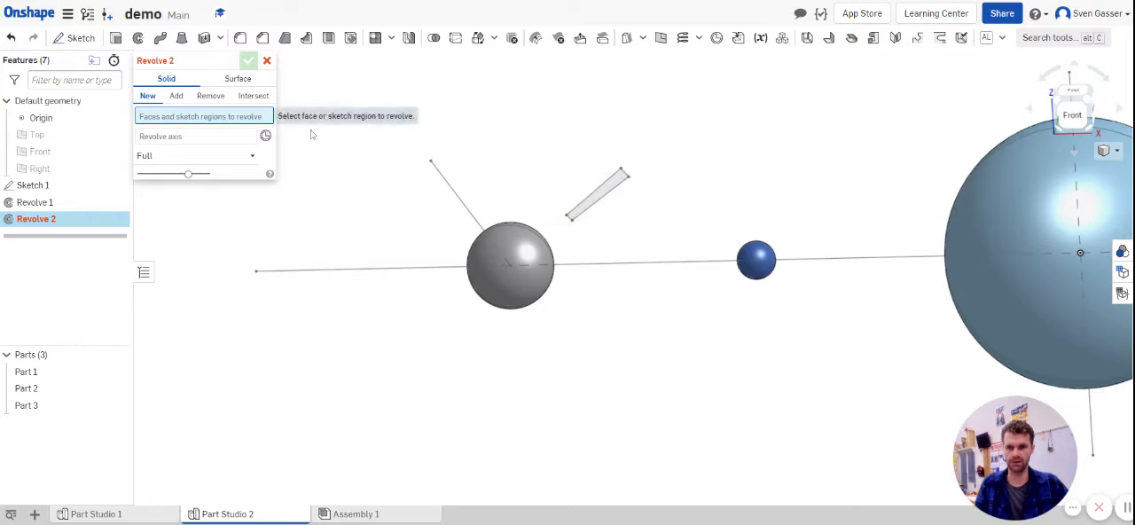
pyautogui.click(571, 209)
pyautogui.click(196, 148)
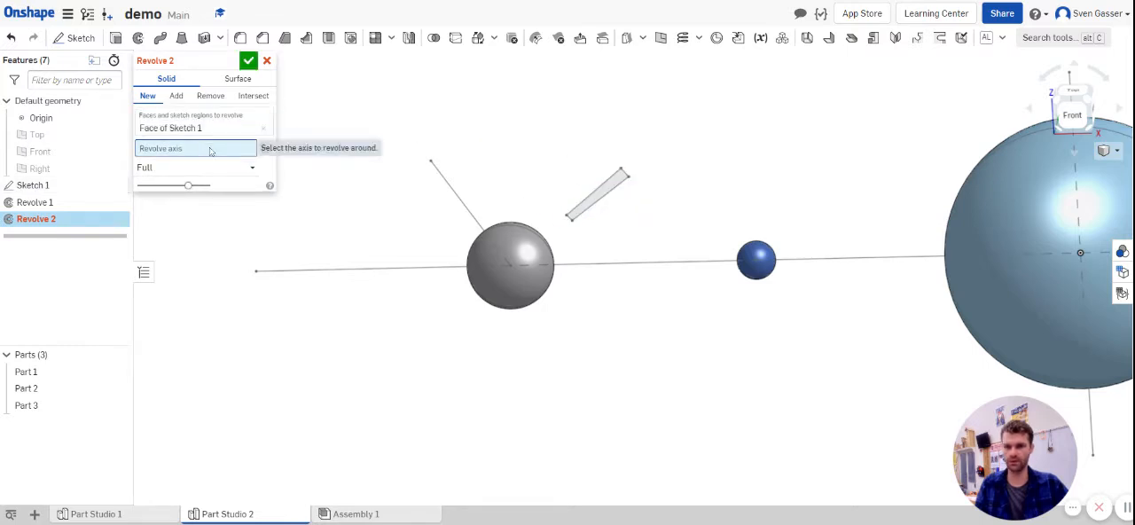
pyautogui.click(460, 202)
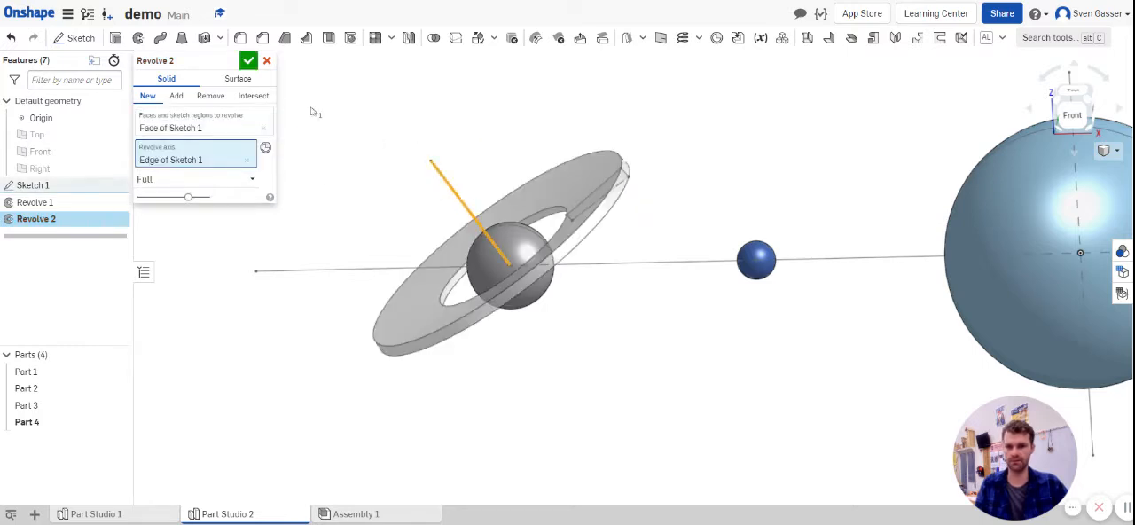
pyautogui.click(248, 61)
pyautogui.moveTo(603, 370); pyautogui.dragTo(609, 345, button='right')
pyautogui.scroll(-5, 448, 274)
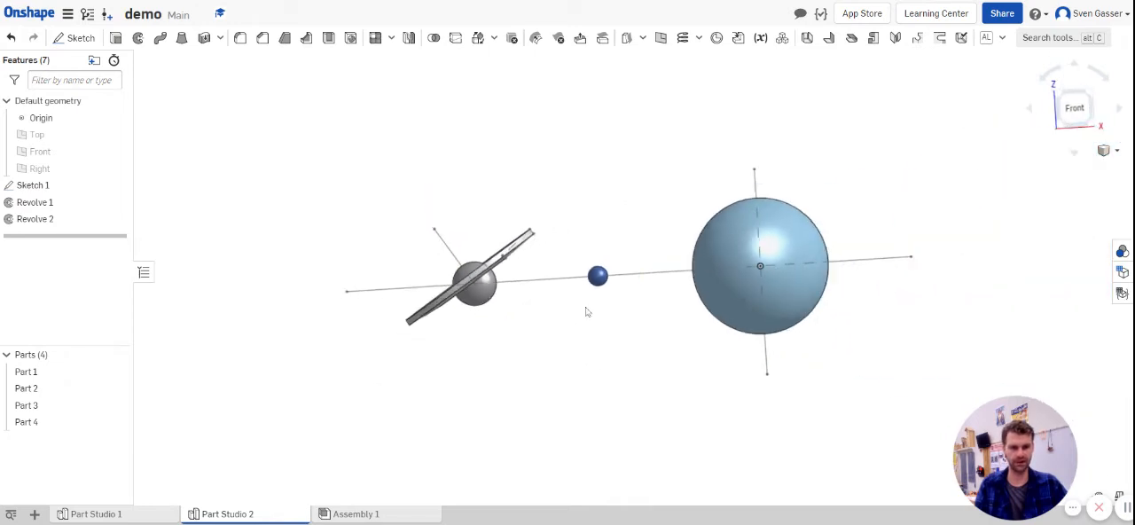
pyautogui.scroll(3, 598, 301)
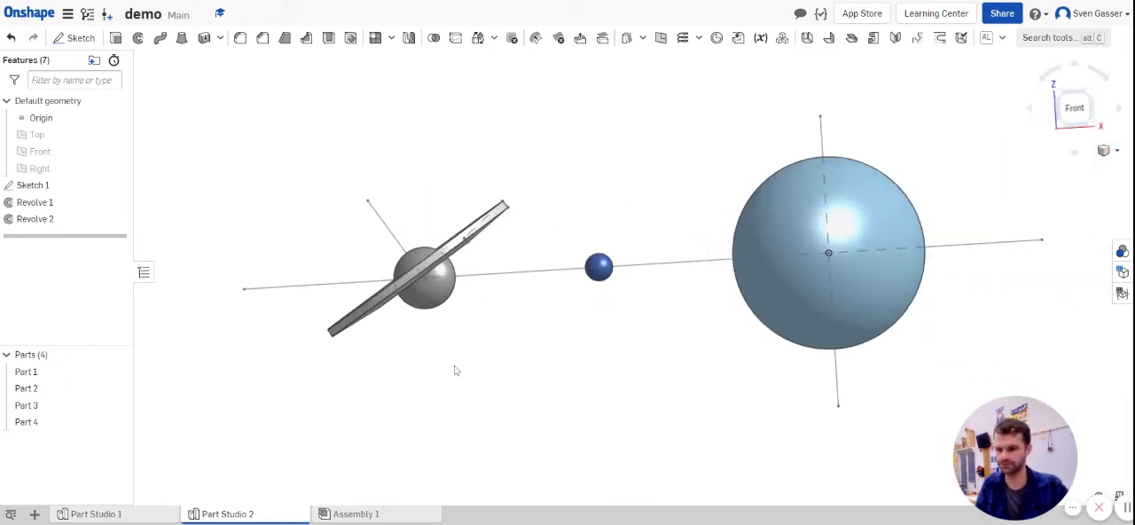
# Step: Change the appearance of the large sphere, Part 1, to the pale yellow colour F0DFAD
pyautogui.rightClick(80, 378)
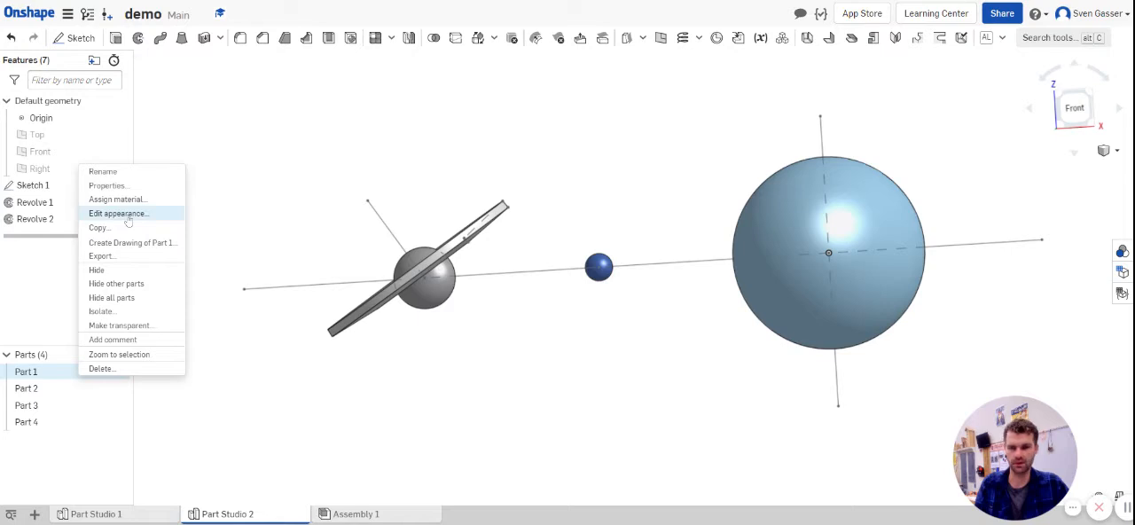
pyautogui.click(110, 218)
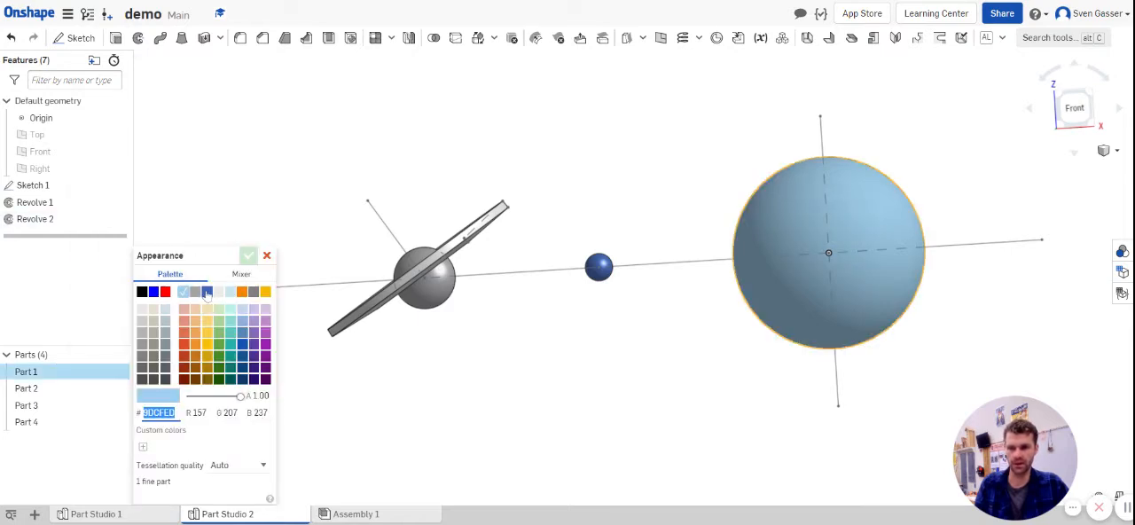
pyautogui.click(208, 319)
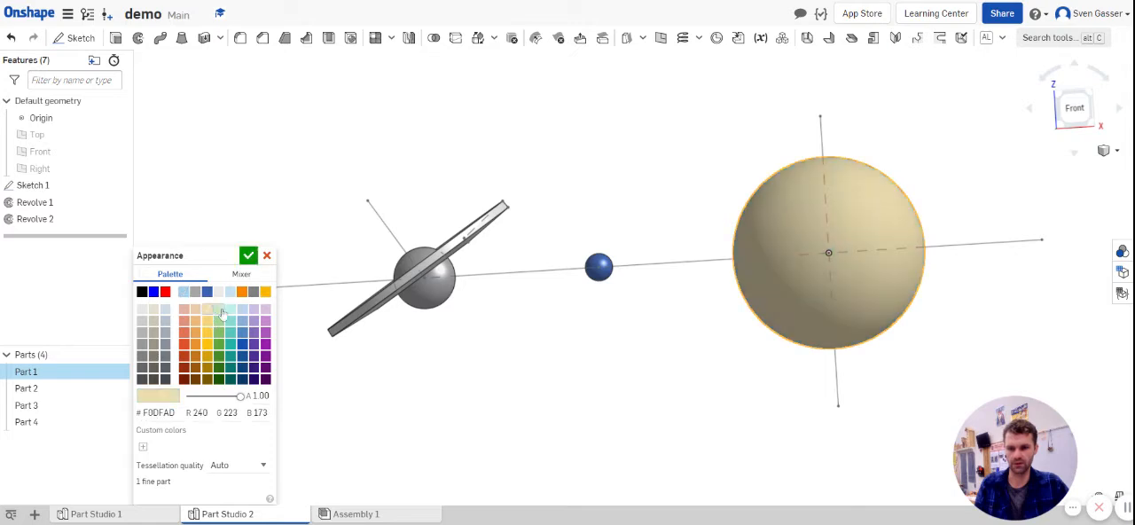
pyautogui.click(249, 256)
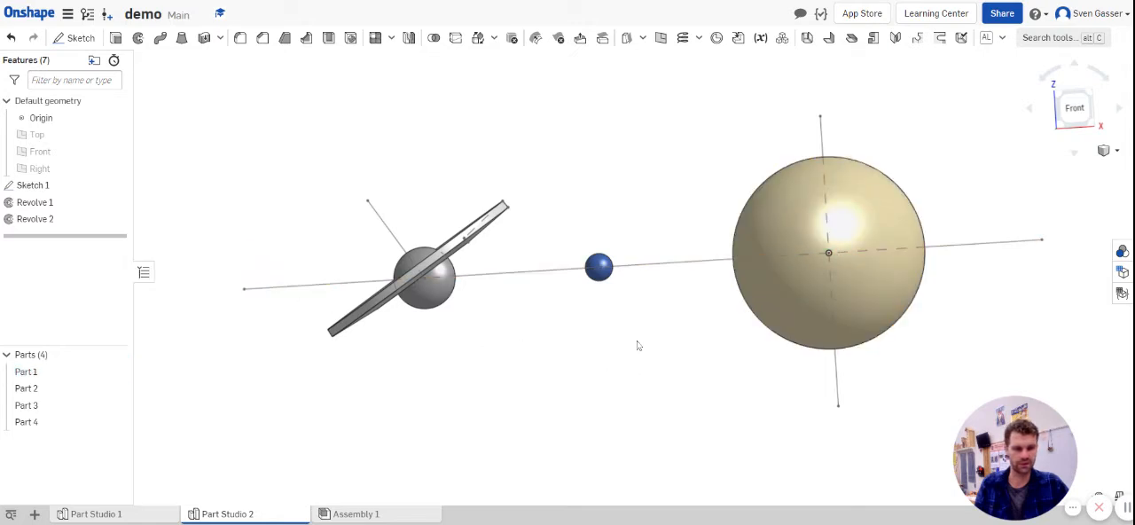
# Step: Change the appearance of the ring, Part 4, to a dark orange palette colour
pyautogui.moveTo(637, 346); pyautogui.dragTo(629, 367, button='right')
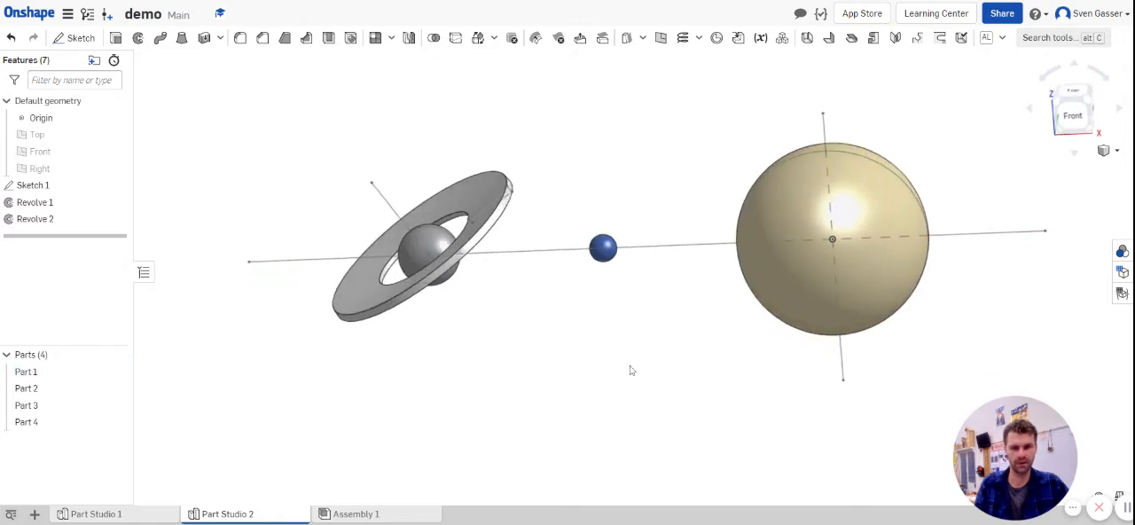
pyautogui.rightClick(102, 425)
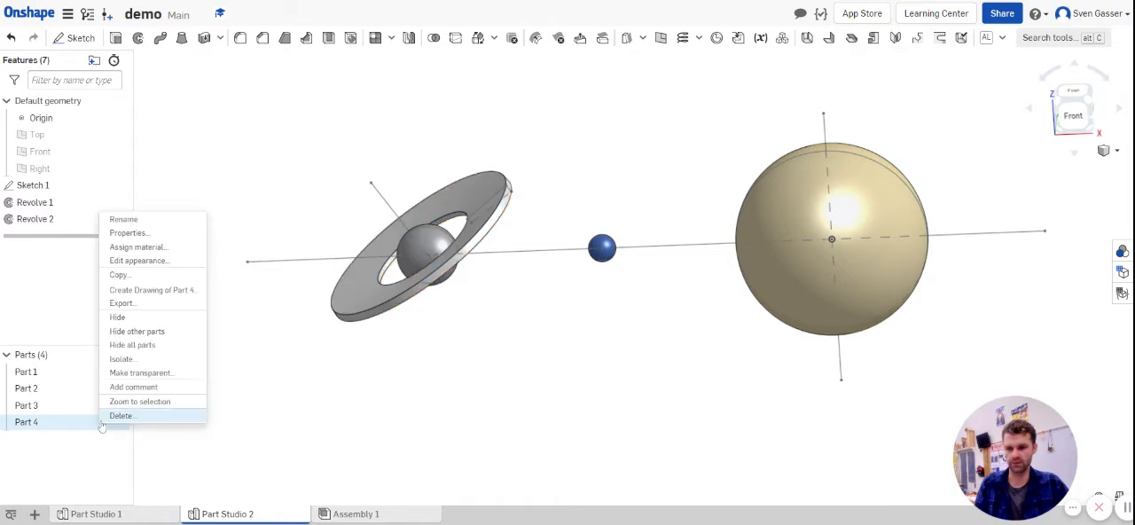
pyautogui.click(142, 261)
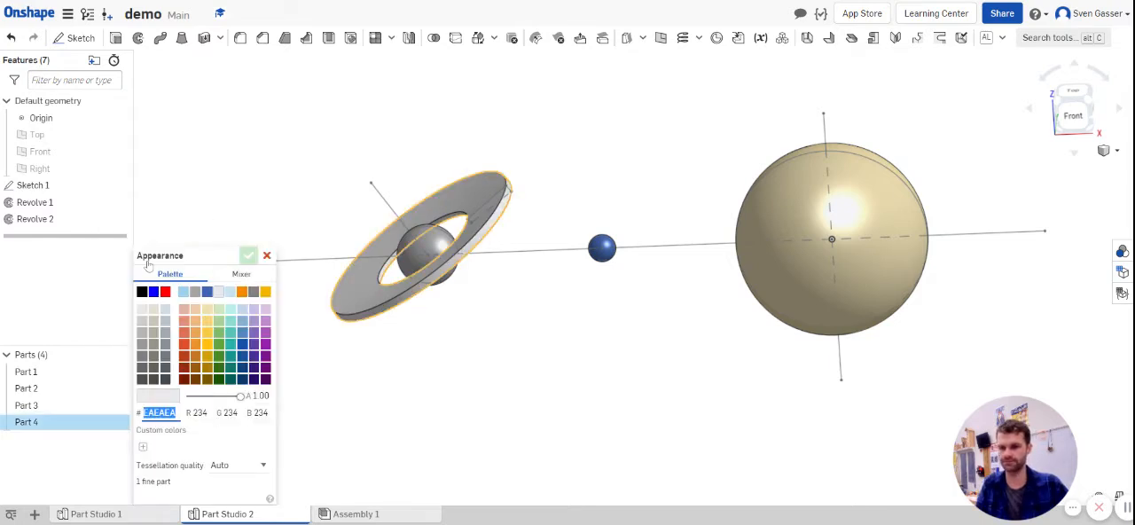
pyautogui.click(195, 355)
pyautogui.click(249, 255)
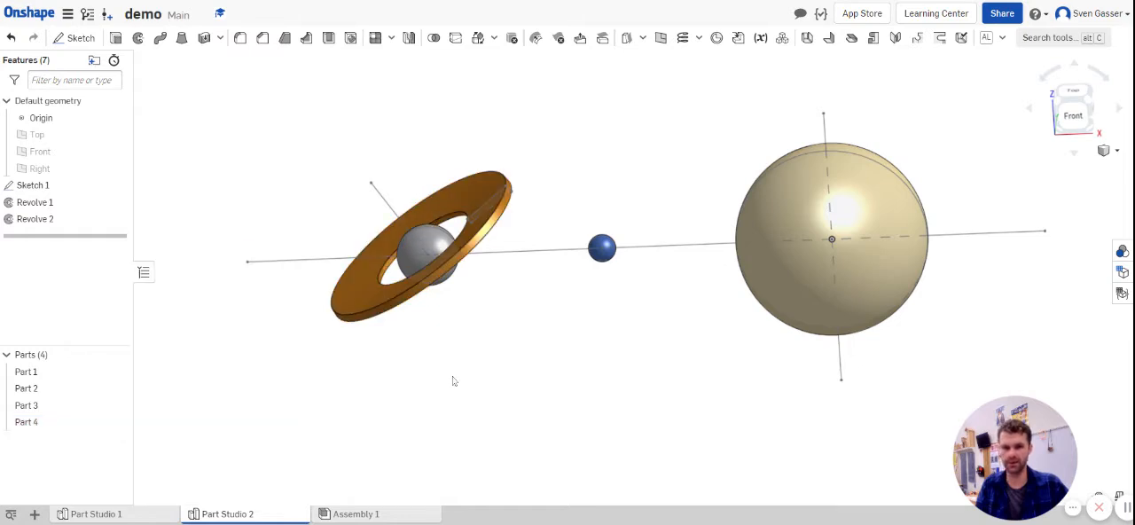
# Step: Hide Sketch 1 so that only the solid parts are displayed
pyautogui.scroll(-3, 157, 225)
pyautogui.scroll(2, 381, 308)
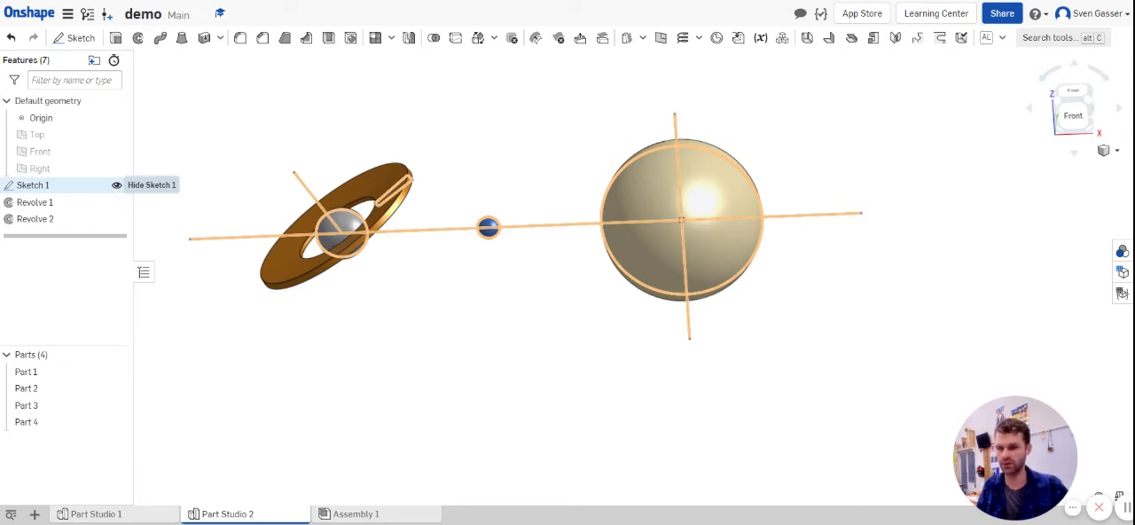
pyautogui.click(116, 184)
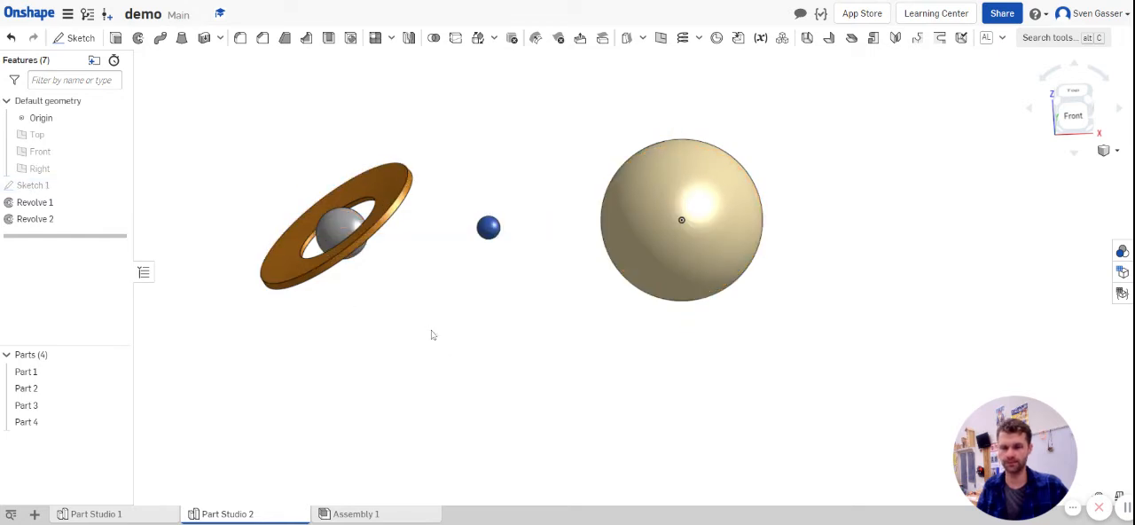
# Step: Start a new sketch, show the Top, Front and Right planes, and choose the Top plane as the sketch plane
pyautogui.click(75, 38)
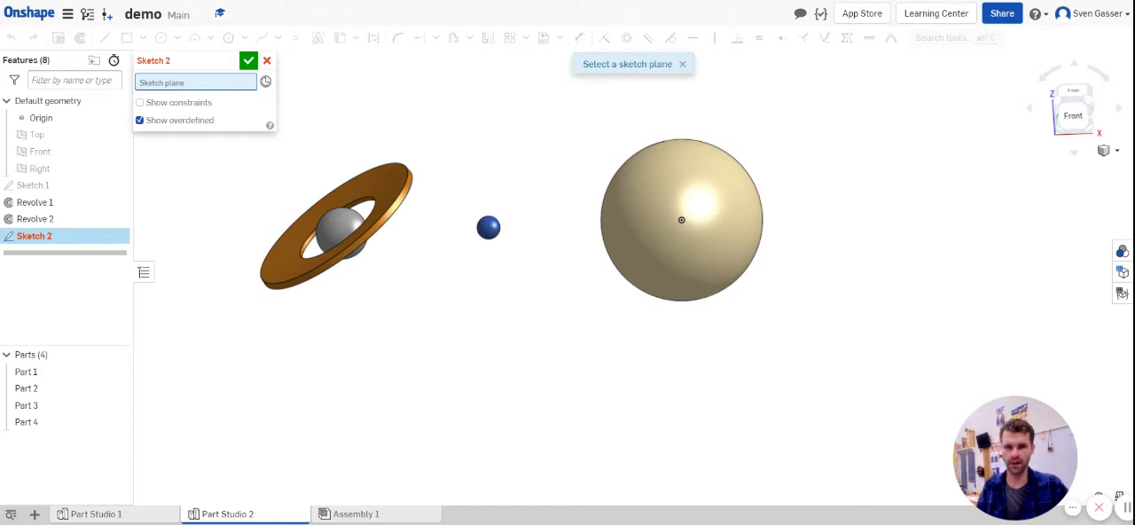
pyautogui.click(116, 134)
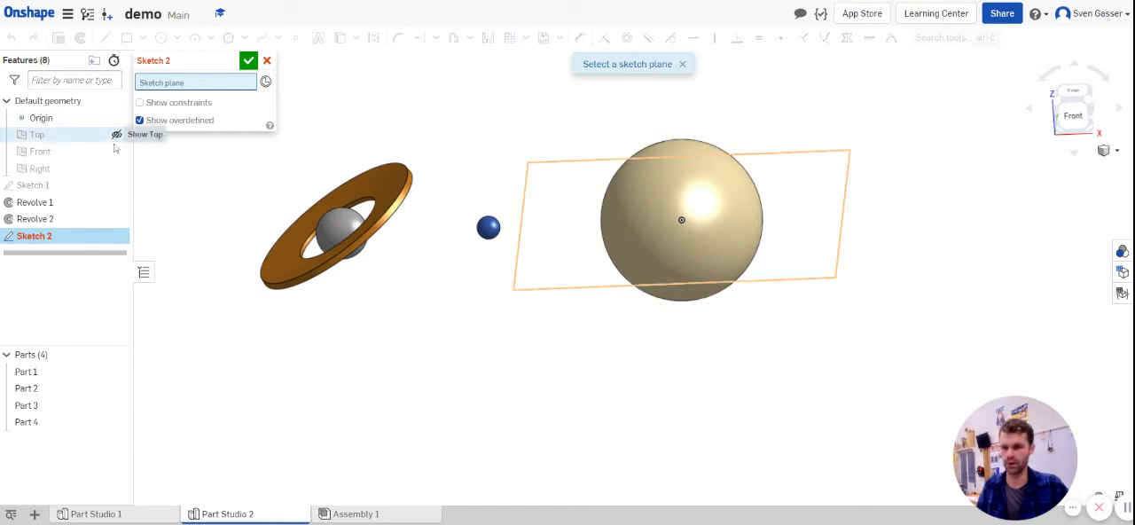
pyautogui.click(116, 151)
pyautogui.click(116, 171)
pyautogui.moveTo(455, 266); pyautogui.dragTo(461, 329, button='right')
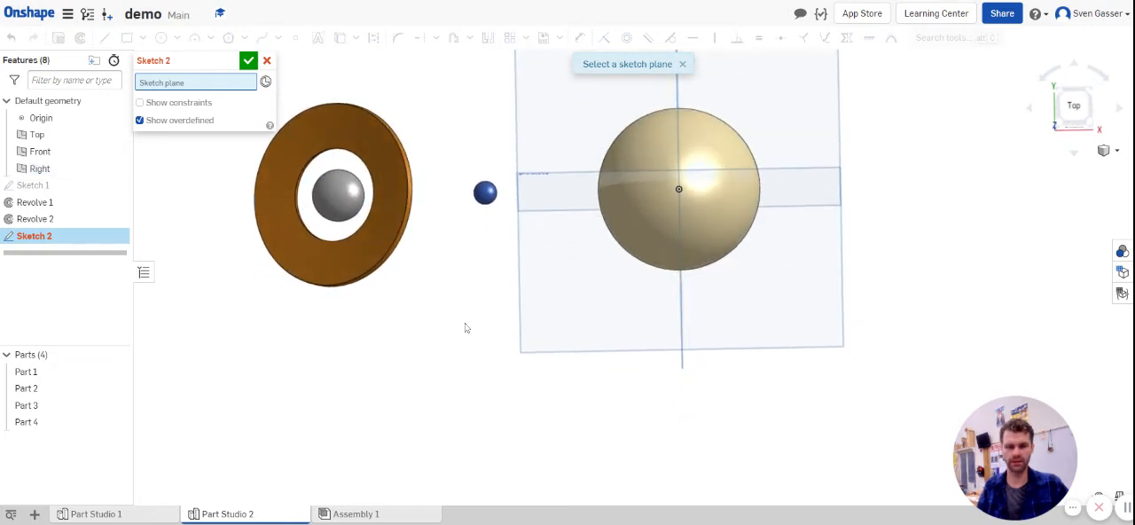
pyautogui.click(567, 289)
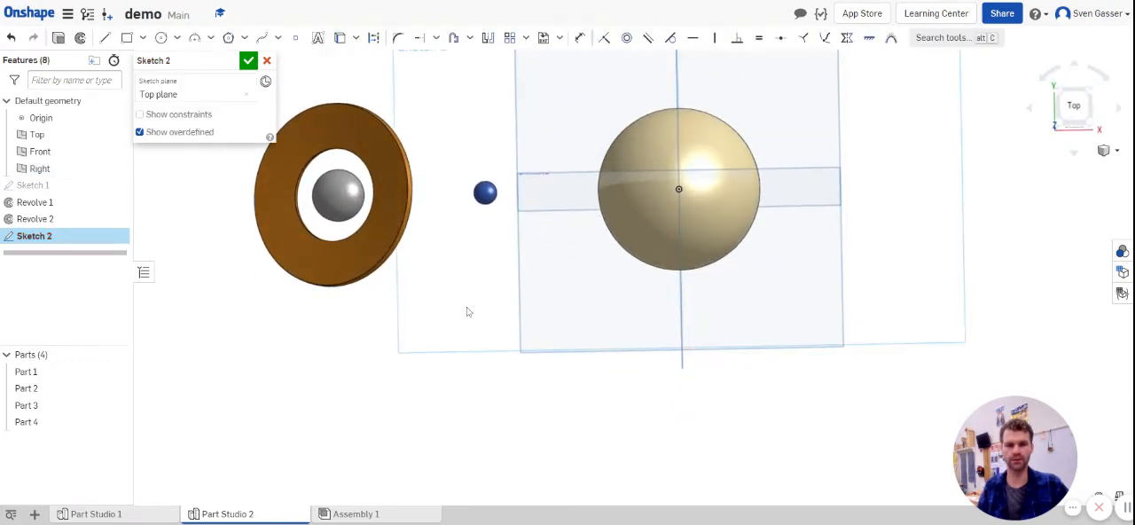
pyautogui.moveTo(469, 308)
pyautogui.mouseDown(button='right')
pyautogui.moveTo(461, 230)
pyautogui.moveTo(469, 256)
pyautogui.moveTo(441, 281)
pyautogui.mouseUp(button='right')
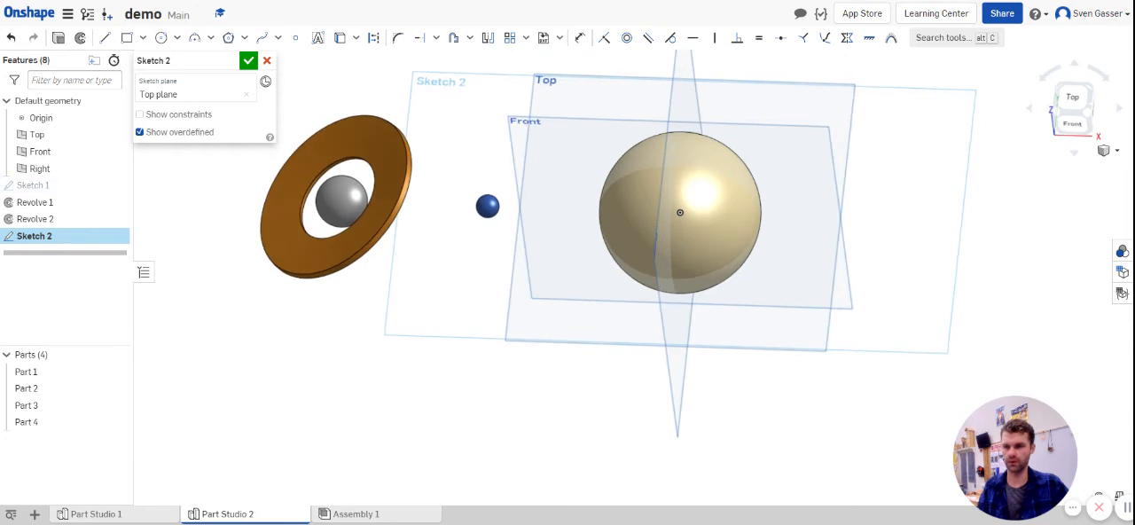
# Step: Hide the Right, Front and Top planes again and orient the model to the Top view
pyautogui.rightClick(122, 174)
pyautogui.click(116, 170)
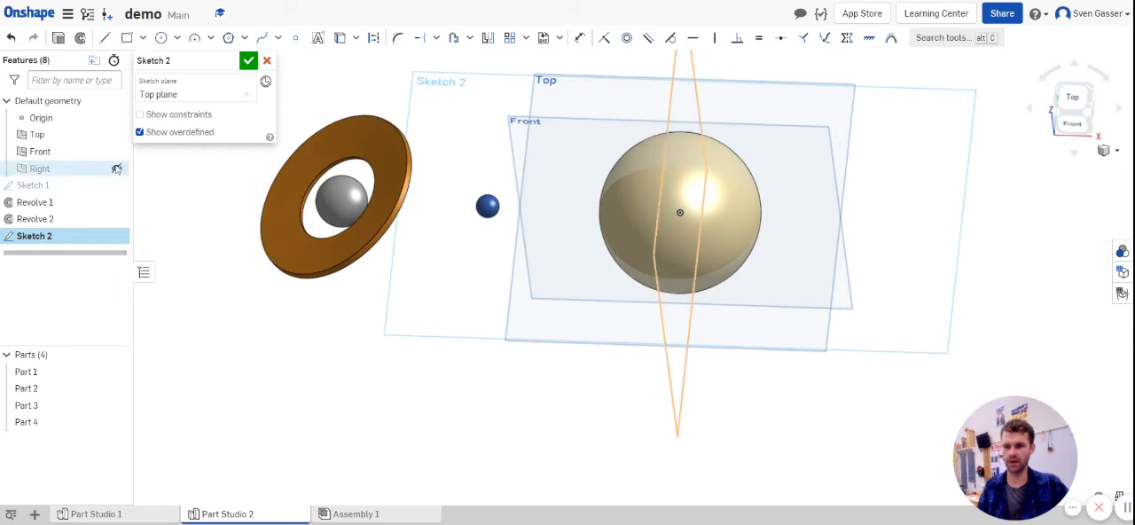
pyautogui.click(116, 169)
pyautogui.click(116, 152)
pyautogui.click(117, 137)
pyautogui.moveTo(498, 204); pyautogui.dragTo(500, 230, button='right')
pyautogui.click(1091, 110)
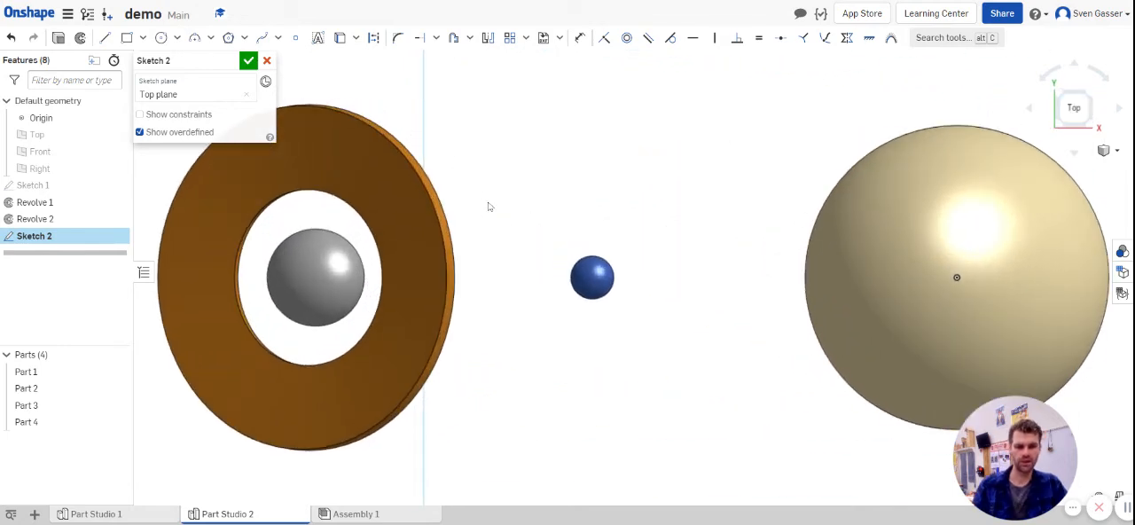
# Step: Sketch a corner rectangle about 0.693 wide and 0.313 high in the empty area below the small blue sphere
pyautogui.scroll(-3, 597, 190)
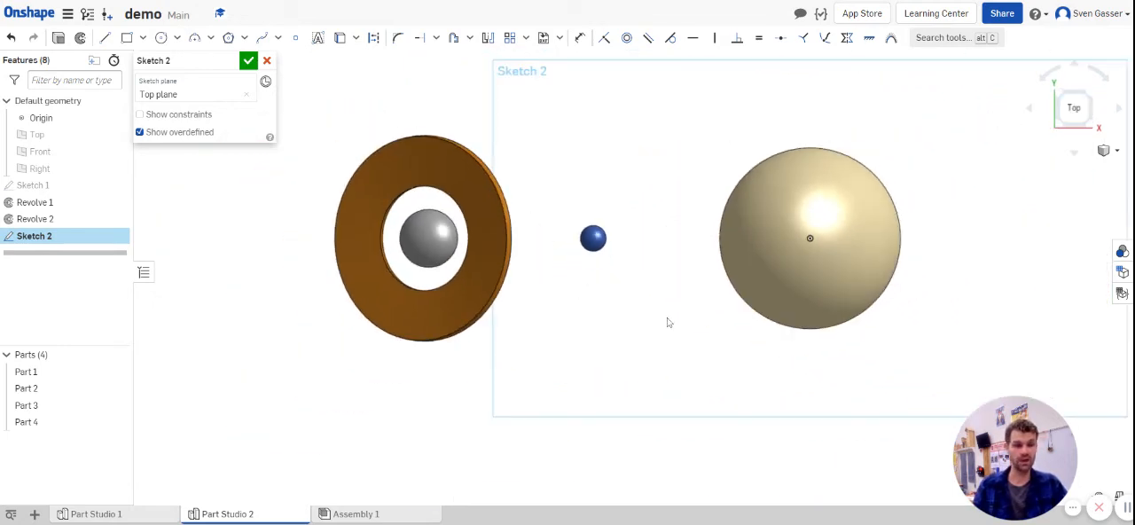
pyautogui.scroll(3, 668, 322)
pyautogui.scroll(5, 691, 306)
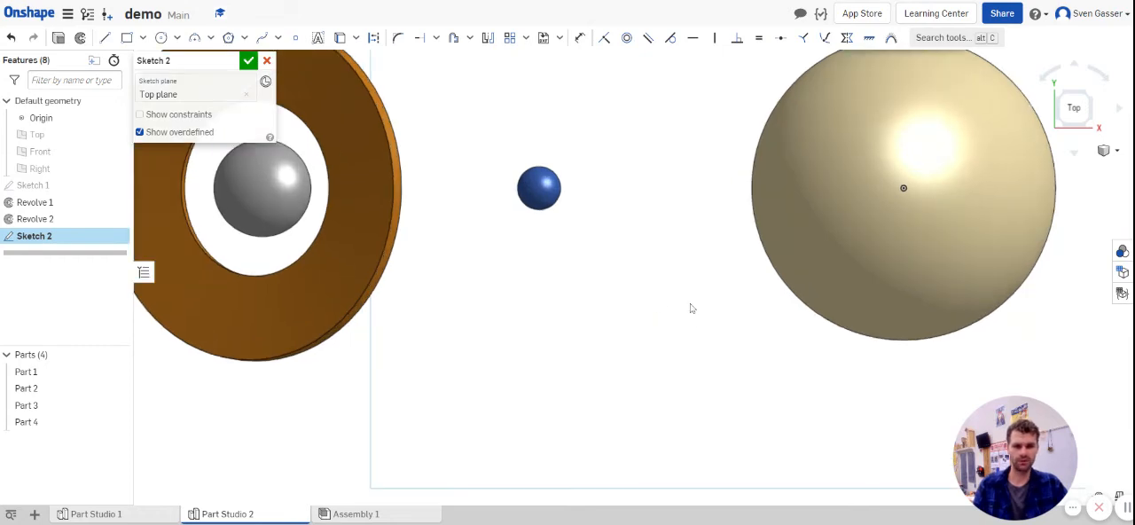
pyautogui.click(127, 38)
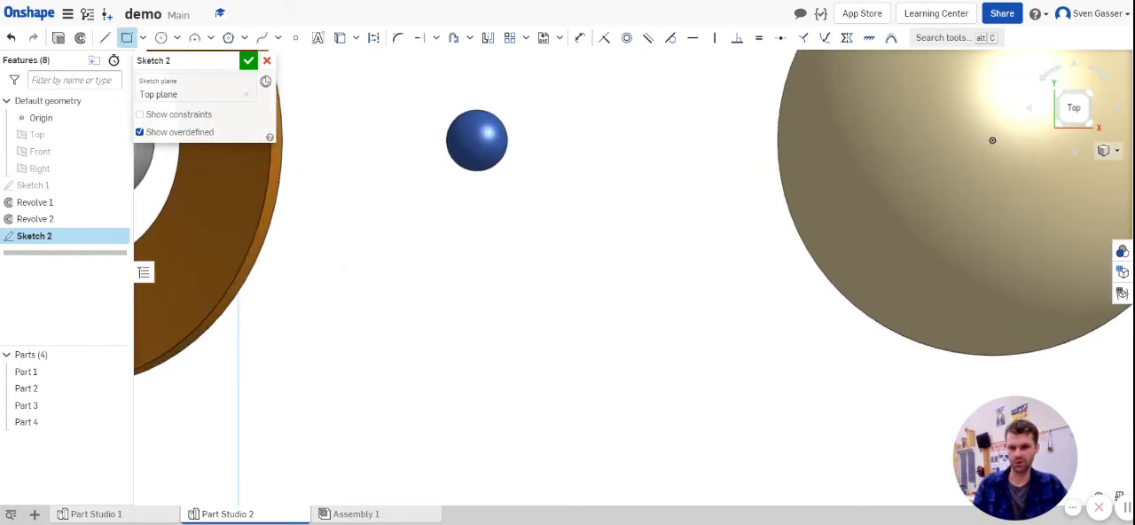
pyautogui.moveTo(449, 284); pyautogui.dragTo(550, 330)
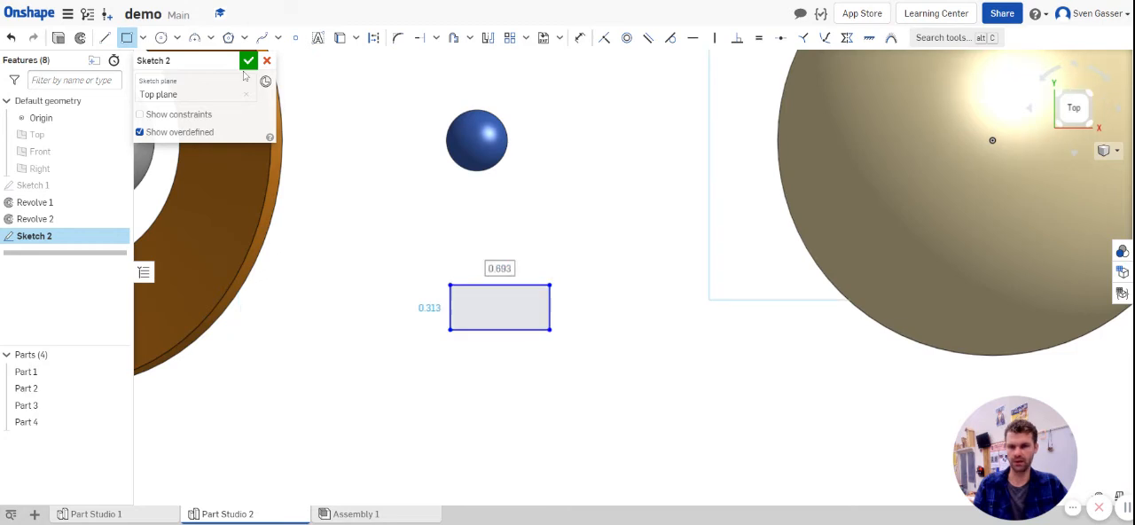
# Step: Sketch a triangular nose on the rectangle's short side farthest from the ring, using two lines about 0.35 long meeting at the mid-height
pyautogui.click(105, 37)
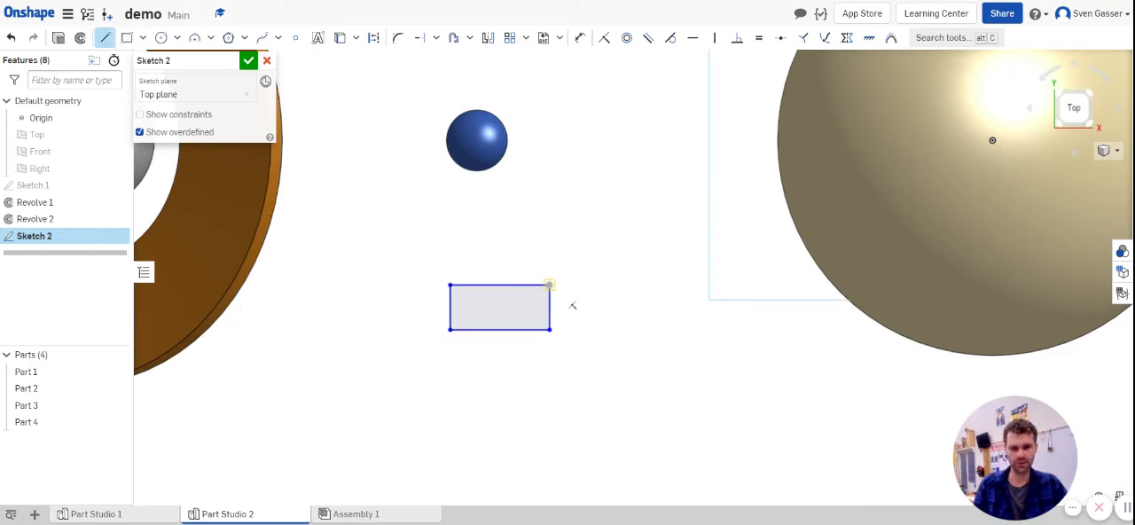
pyautogui.click(550, 284)
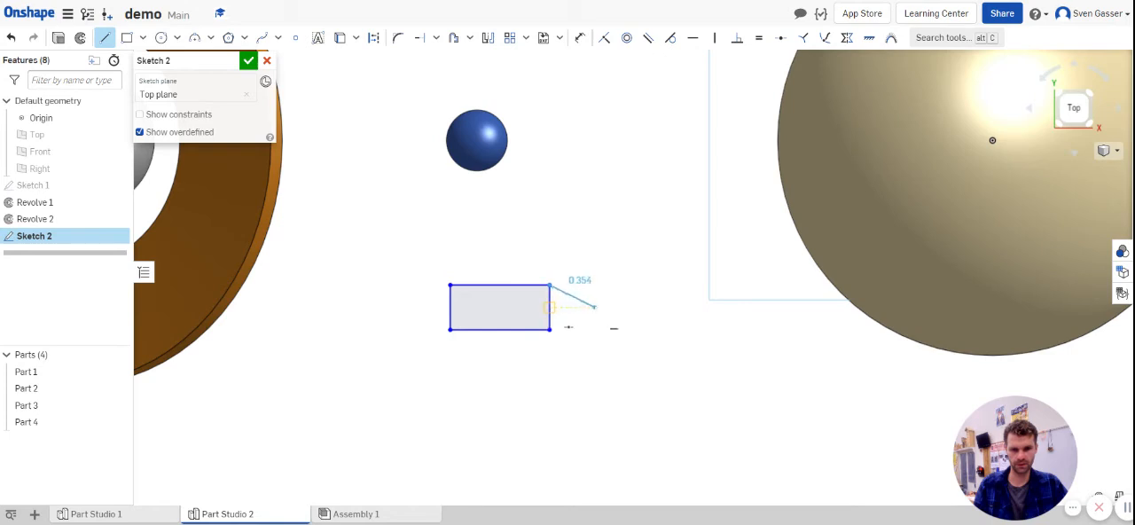
pyautogui.click(594, 307)
pyautogui.click(549, 330)
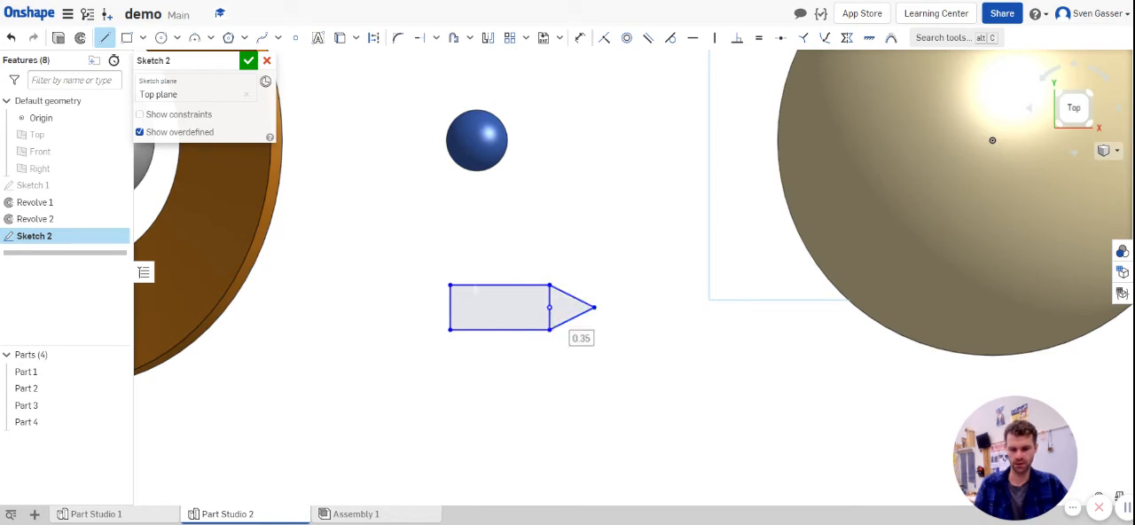
# Step: Sketch a swept-back triangular fin of two lines on the rectangle's upper edge, ending at its rear corner with a line about 0.399 long
pyautogui.click(479, 285)
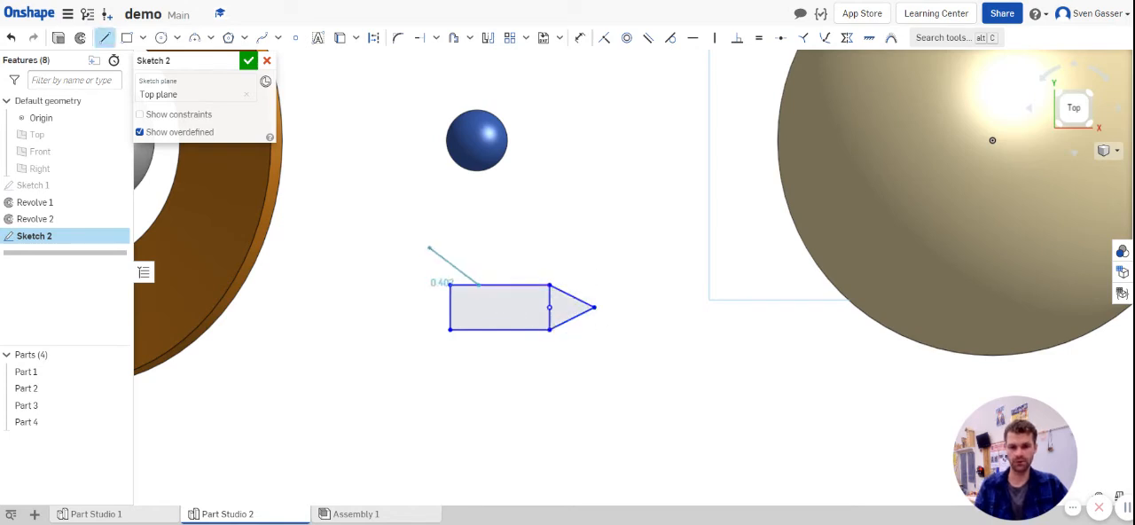
pyautogui.click(417, 239)
pyautogui.click(451, 285)
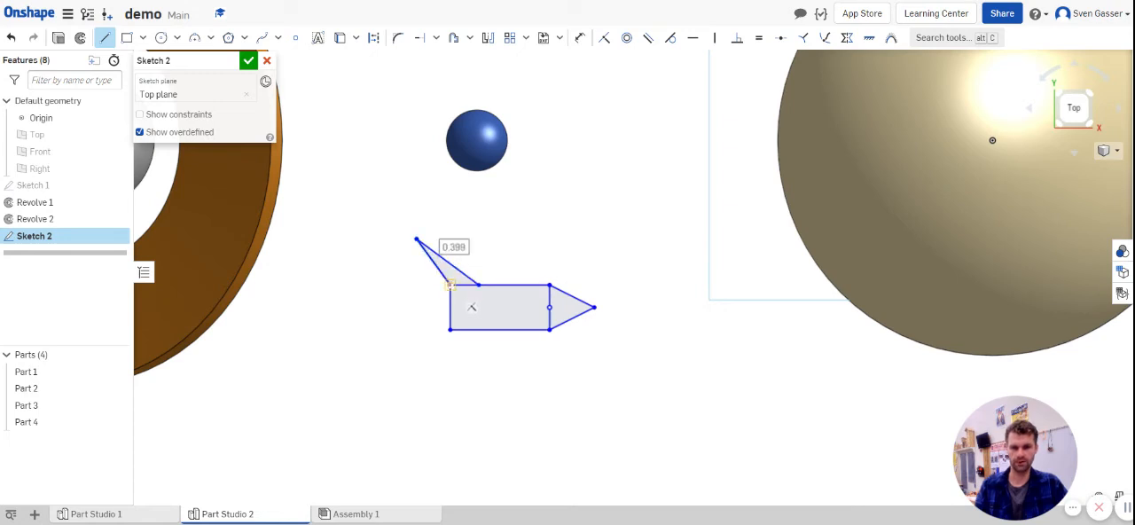
pyautogui.press('Escape')
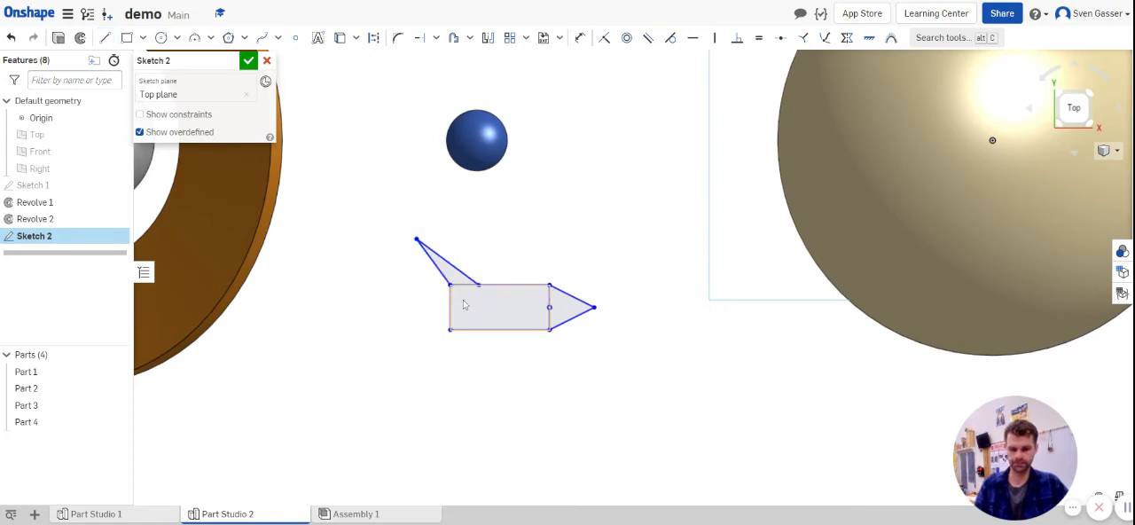
# Step: Draw a horizontal centre line through the rectangle from the midpoint of the nose-side edge to the rear edge
pyautogui.press('l')
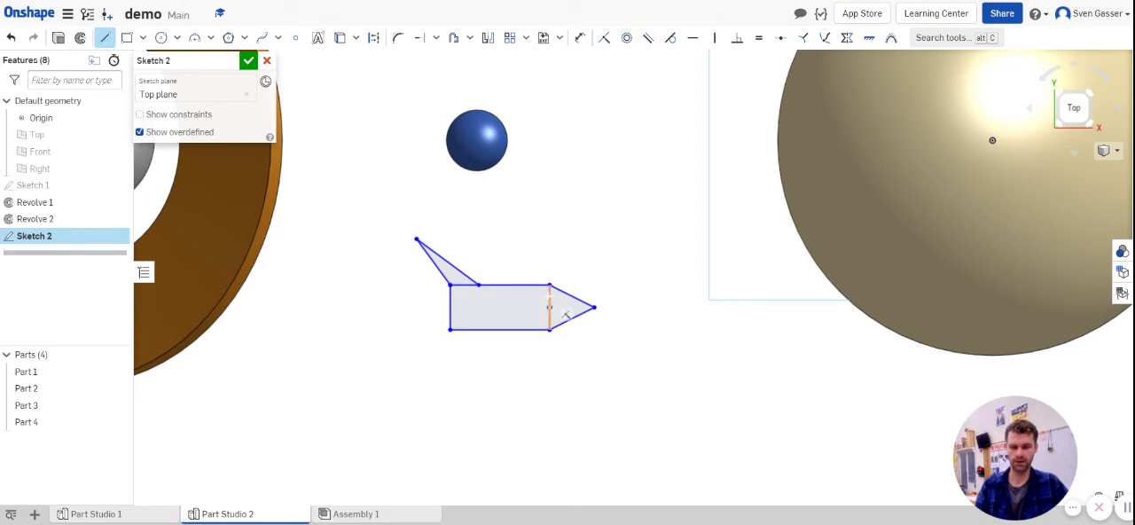
pyautogui.click(550, 307)
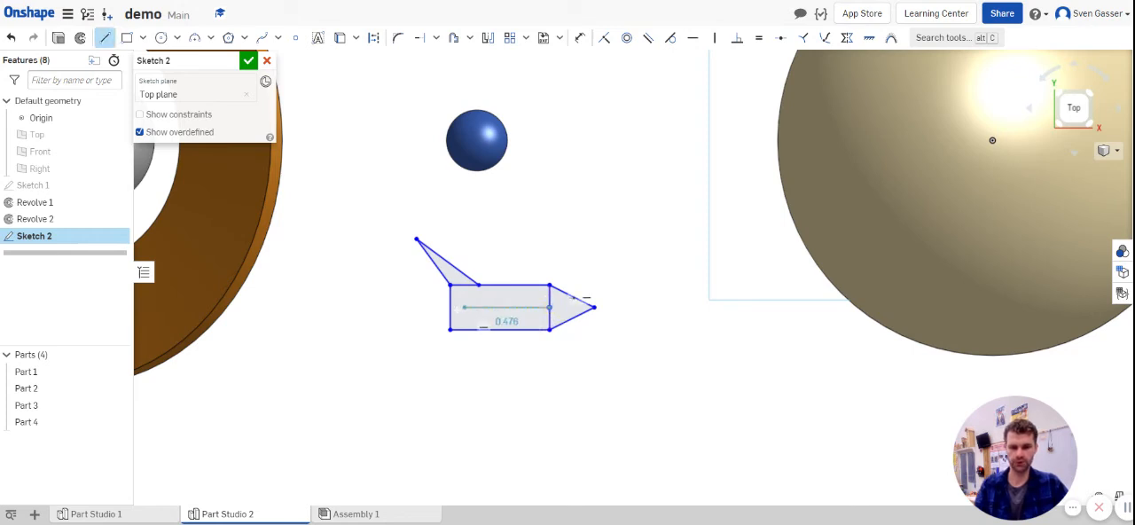
pyautogui.click(450, 307)
pyautogui.press('Escape')
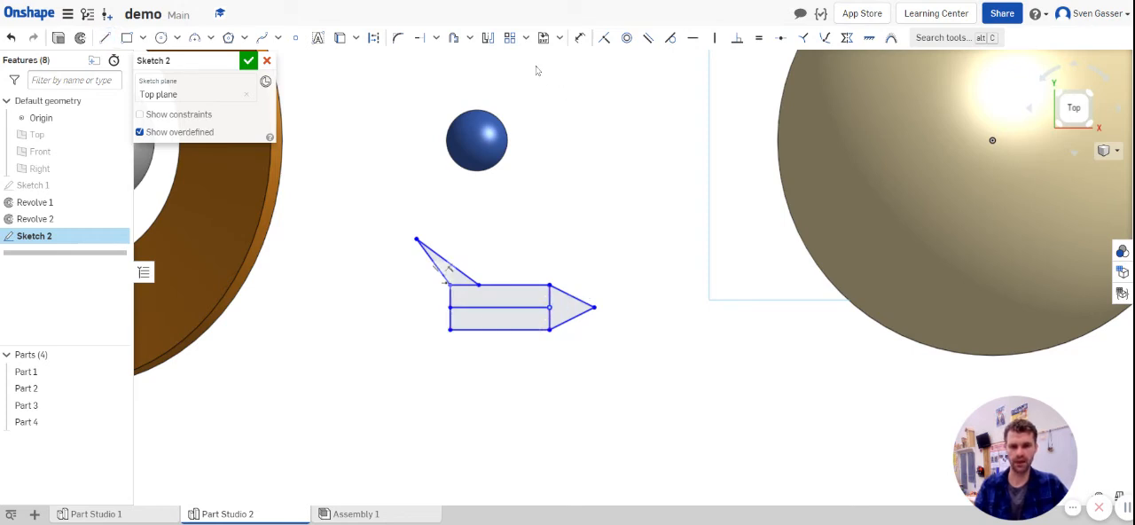
# Step: Mirror both fin lines about the horizontal centre line and finish the sketch
pyautogui.click(488, 39)
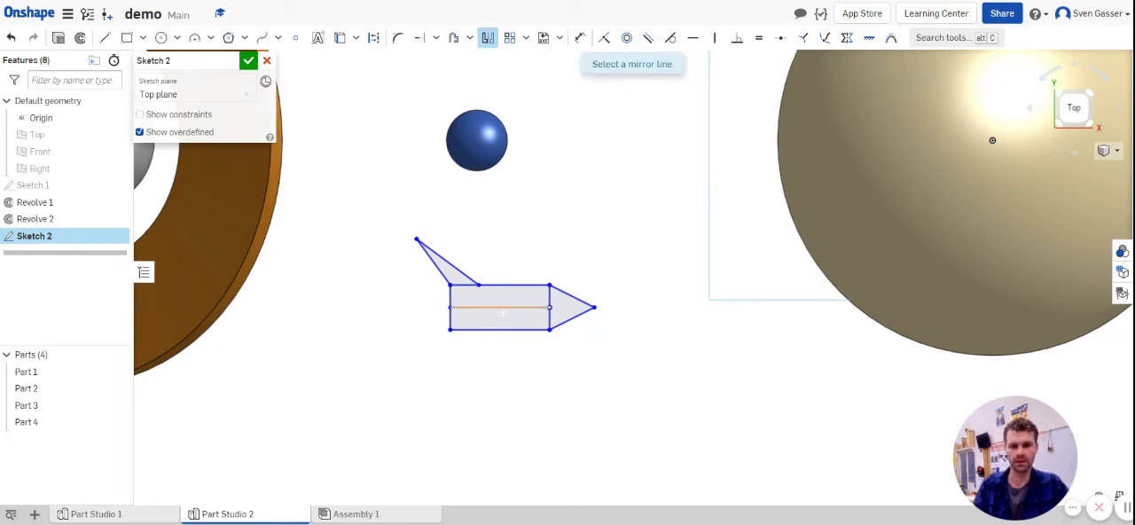
pyautogui.click(492, 308)
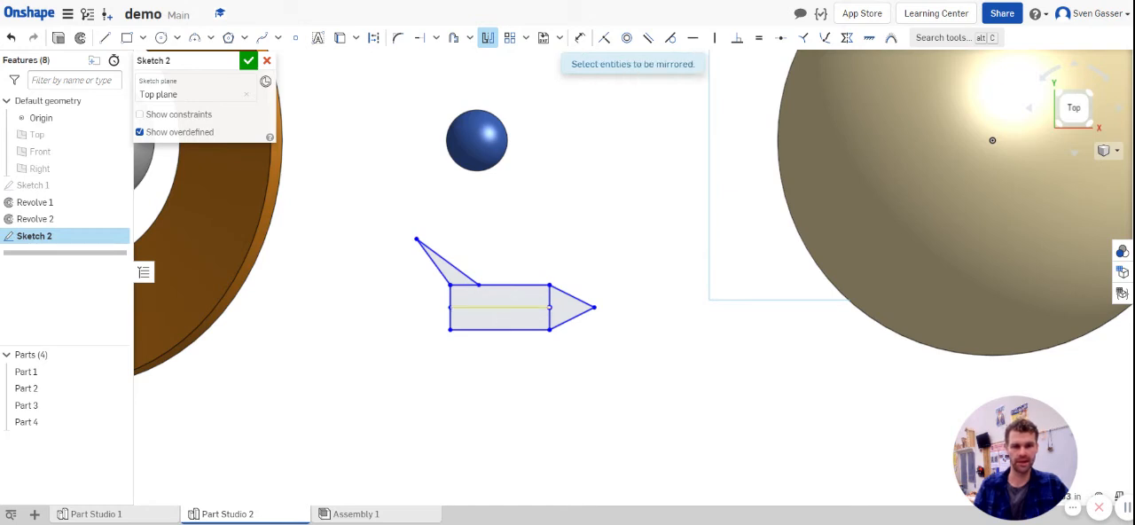
pyautogui.click(440, 268)
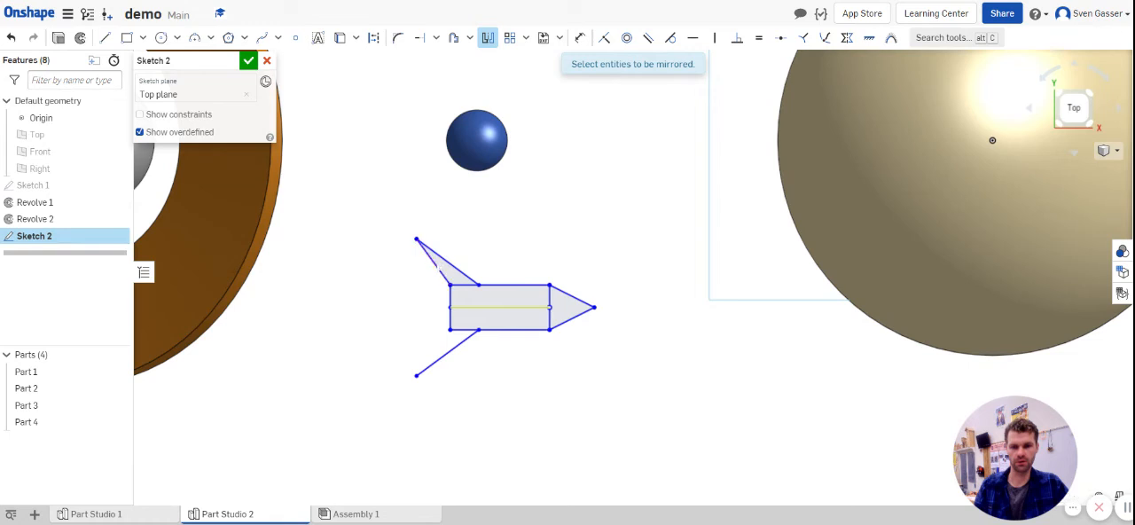
pyautogui.click(249, 68)
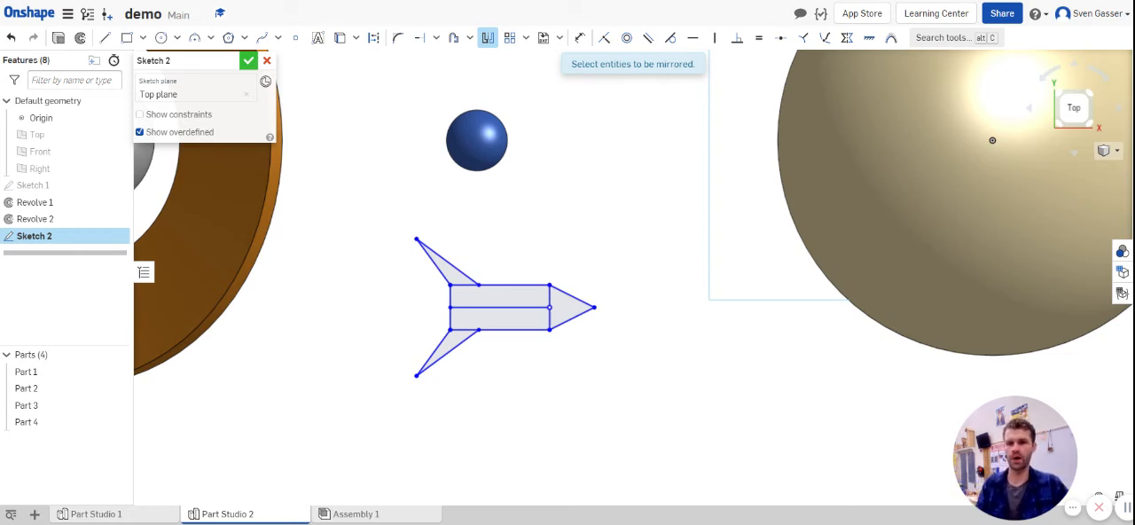
pyautogui.click(249, 60)
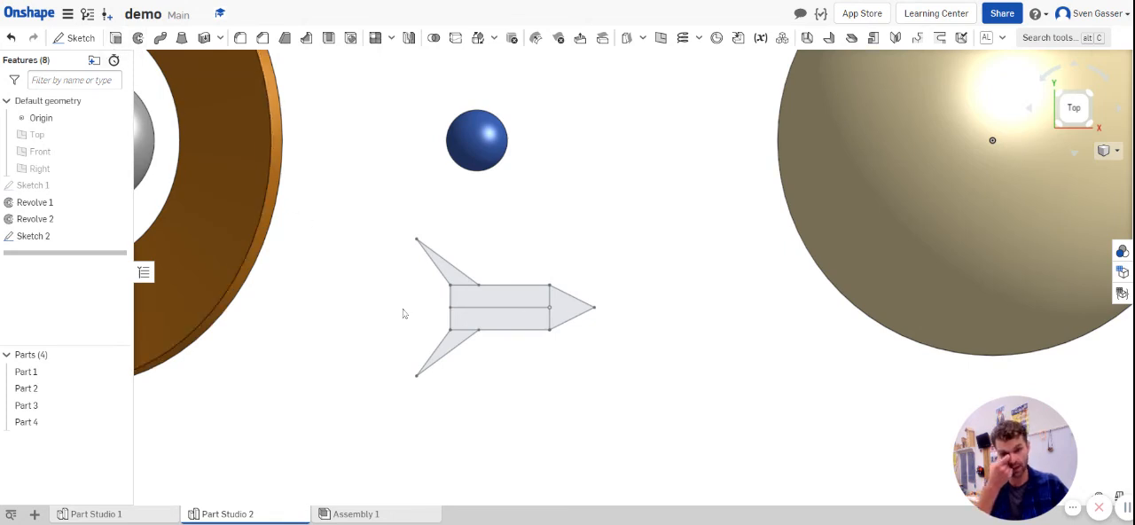
# Step: Extrude all regions of the rocket sketch, body, nose and both fins, as a new solid with a blind depth of 0.48 in
pyautogui.moveTo(412, 332); pyautogui.dragTo(414, 296, button='right')
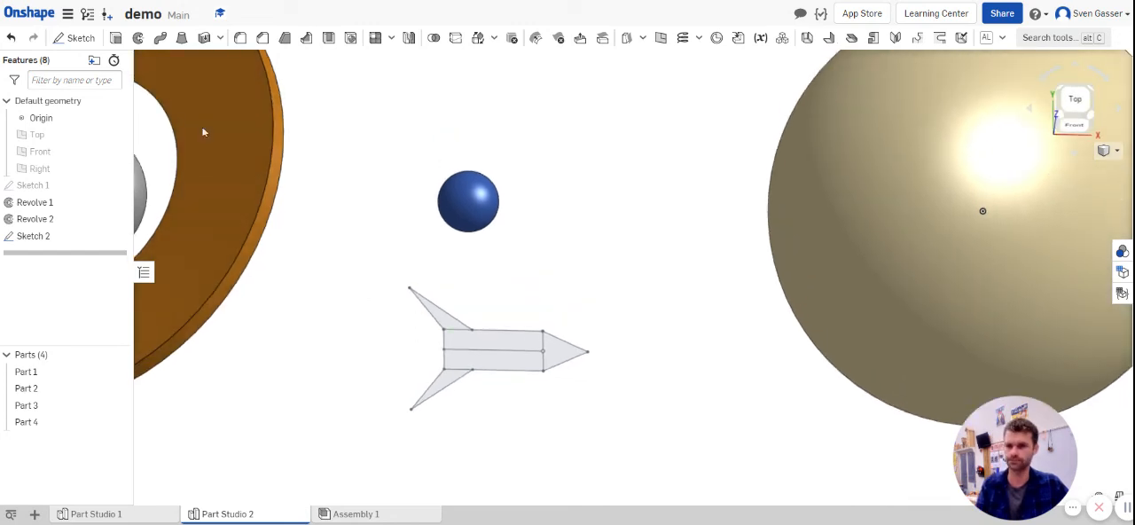
pyautogui.click(115, 39)
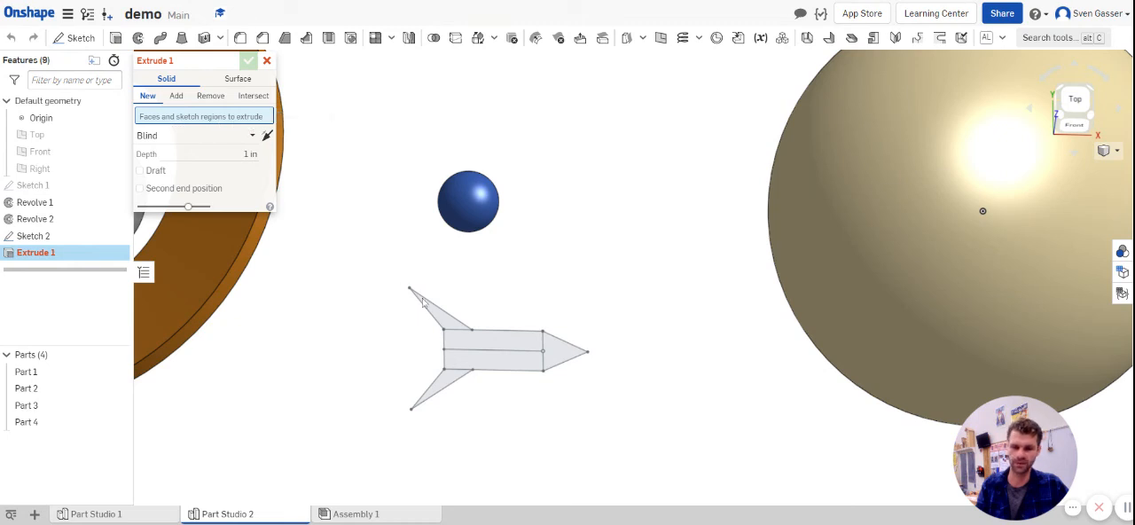
pyautogui.click(443, 321)
pyautogui.click(463, 342)
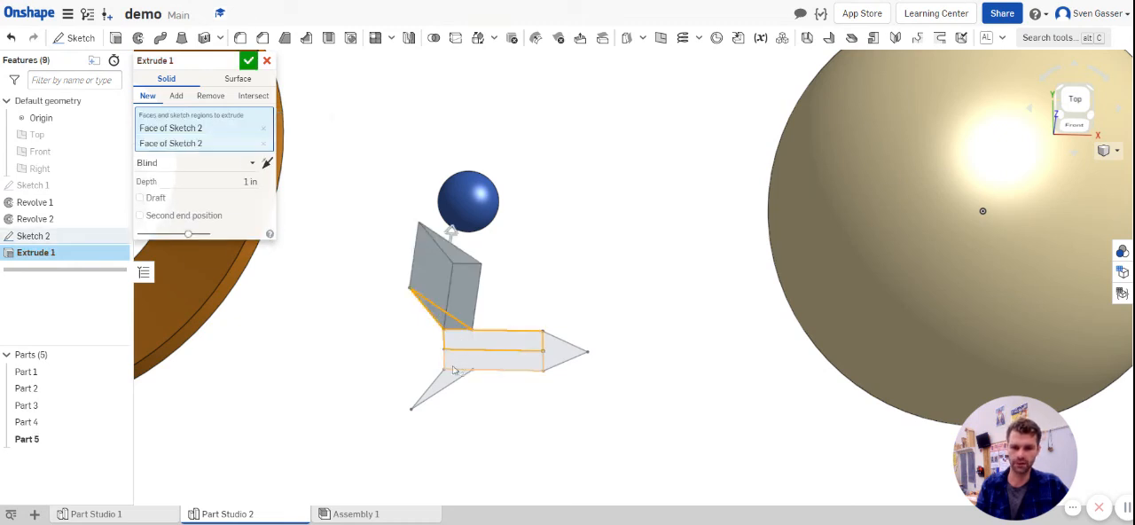
pyautogui.click(449, 376)
pyautogui.click(556, 362)
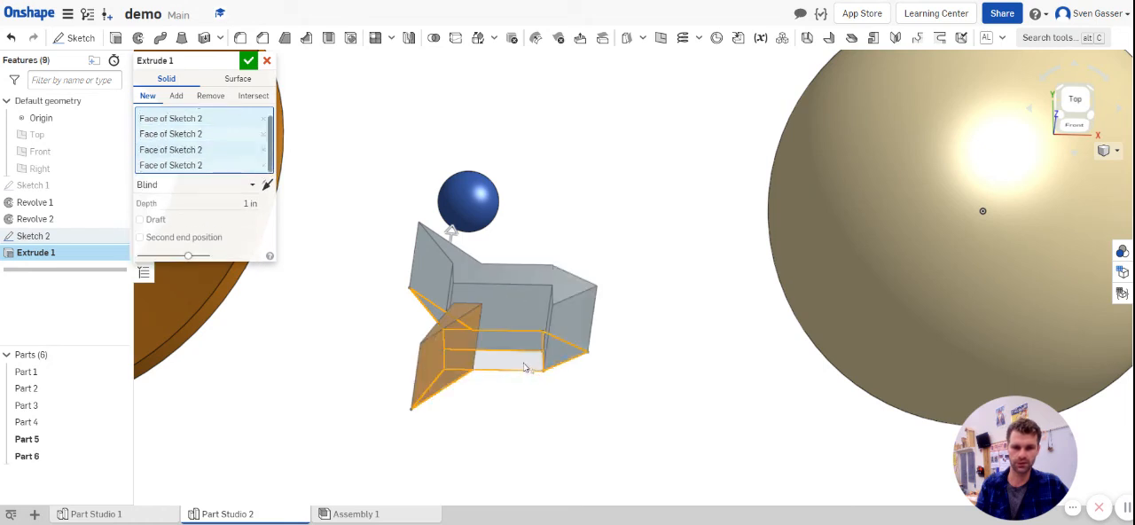
pyautogui.moveTo(556, 416); pyautogui.dragTo(547, 375, button='right')
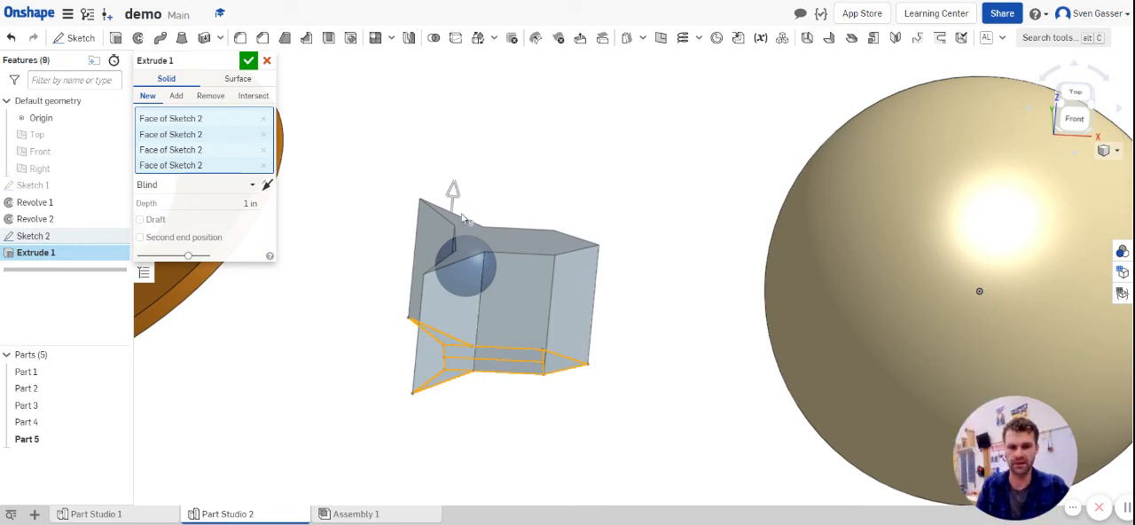
pyautogui.moveTo(453, 192); pyautogui.dragTo(486, 299)
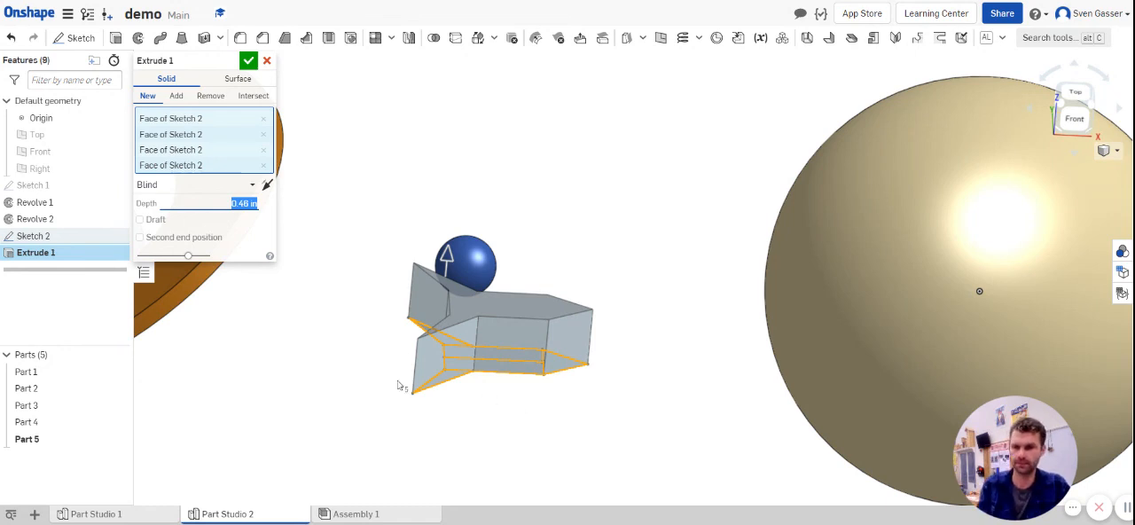
pyautogui.moveTo(490, 413); pyautogui.dragTo(470, 438, button='right')
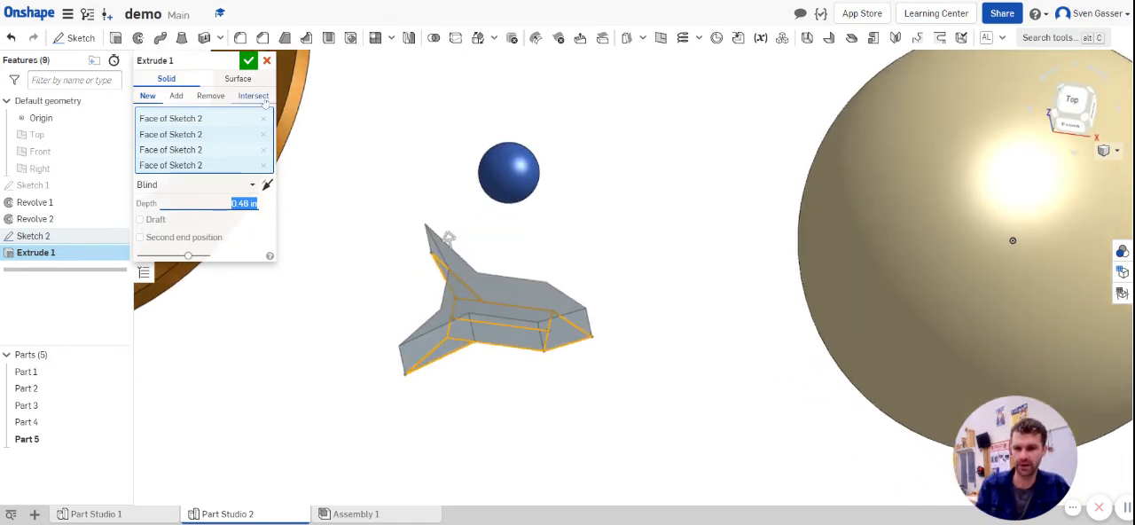
pyautogui.click(248, 60)
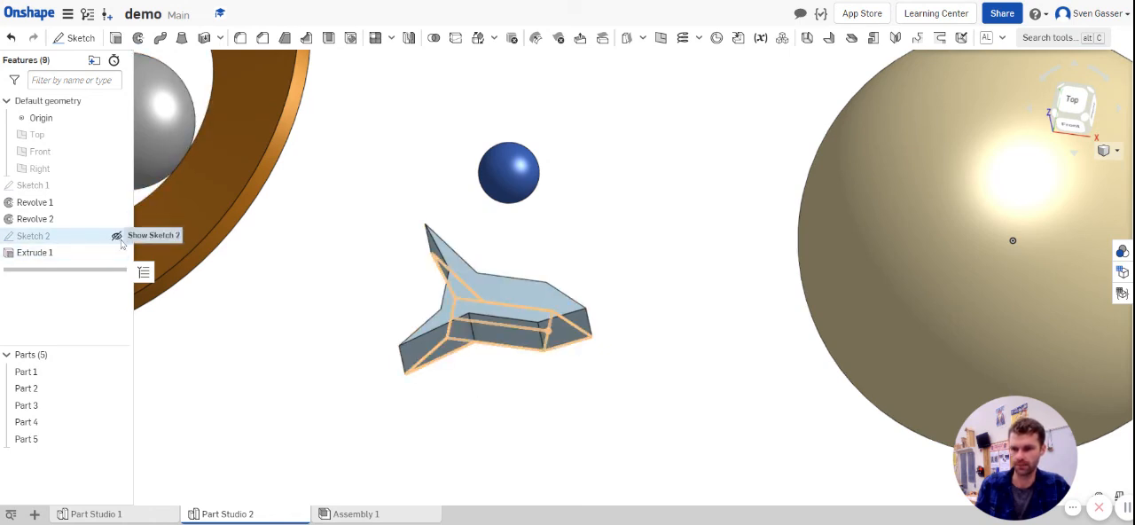
# Step: Show Sketch 2 and extrude its two fin regions higher than the body, joining them to the rocket part
pyautogui.click(116, 38)
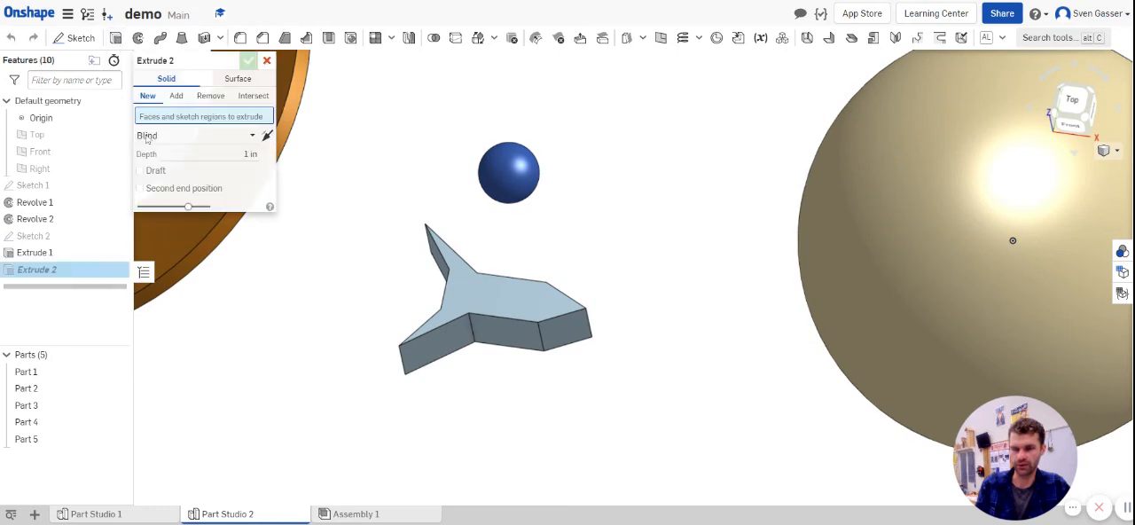
pyautogui.click(116, 236)
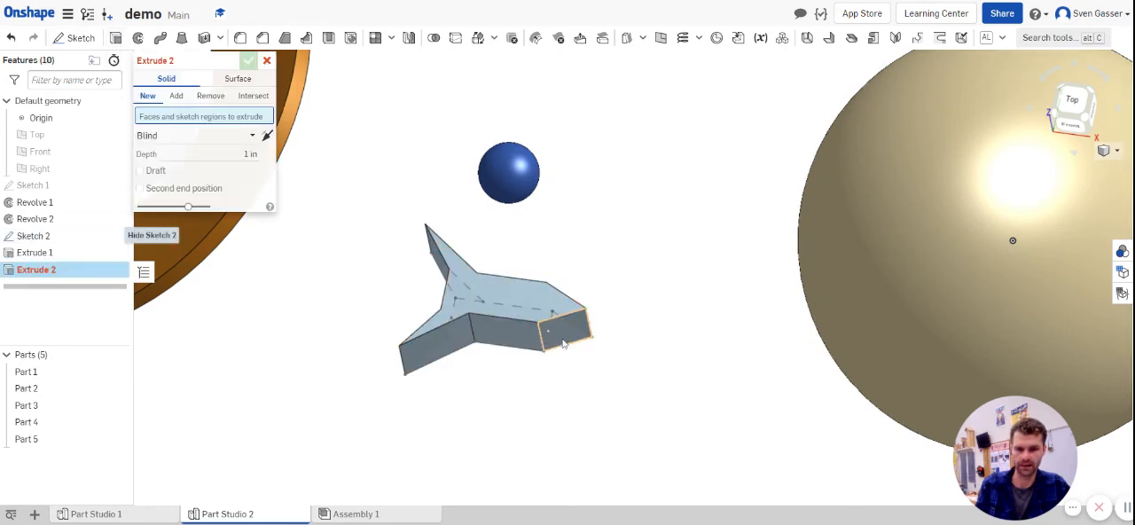
pyautogui.moveTo(543, 361); pyautogui.dragTo(474, 253, button='right')
pyautogui.click(429, 261)
pyautogui.click(432, 297)
pyautogui.moveTo(470, 236); pyautogui.dragTo(474, 218)
pyautogui.click(249, 61)
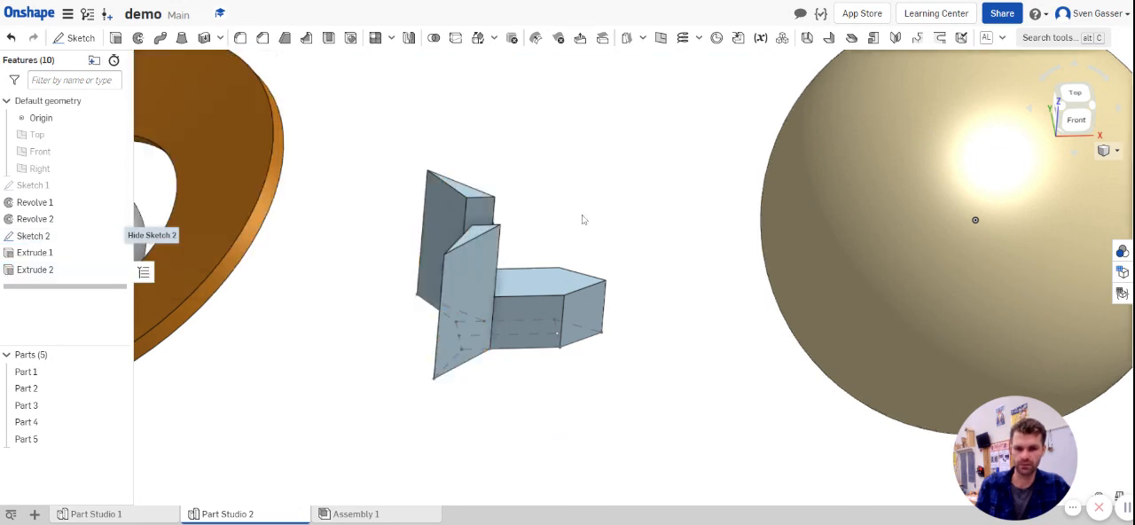
# Step: Hide Sketch 2 so that the finished rocket is displayed without its sketch lines among the planets
pyautogui.moveTo(580, 218); pyautogui.dragTo(490, 266, button='right')
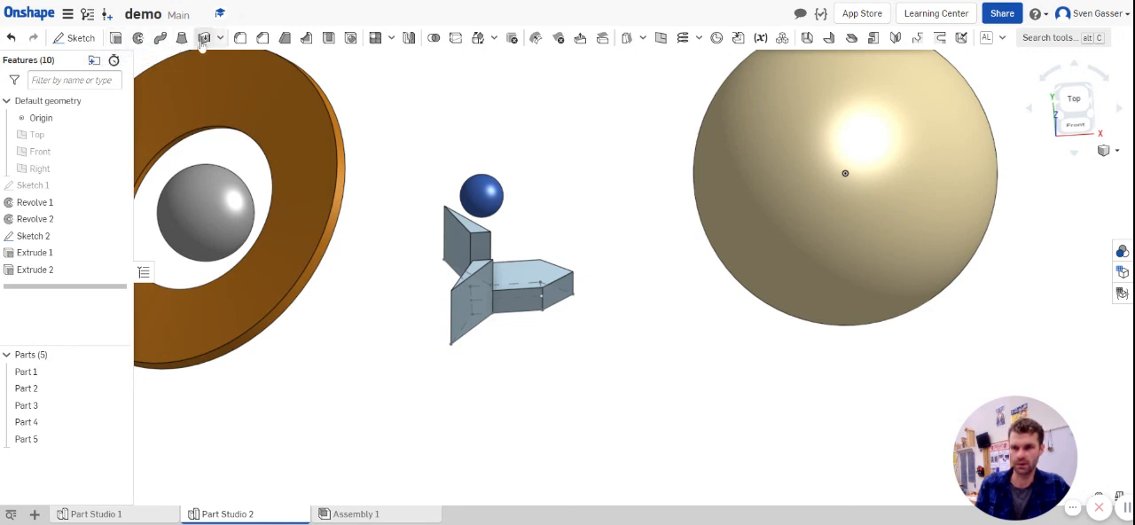
pyautogui.click(119, 239)
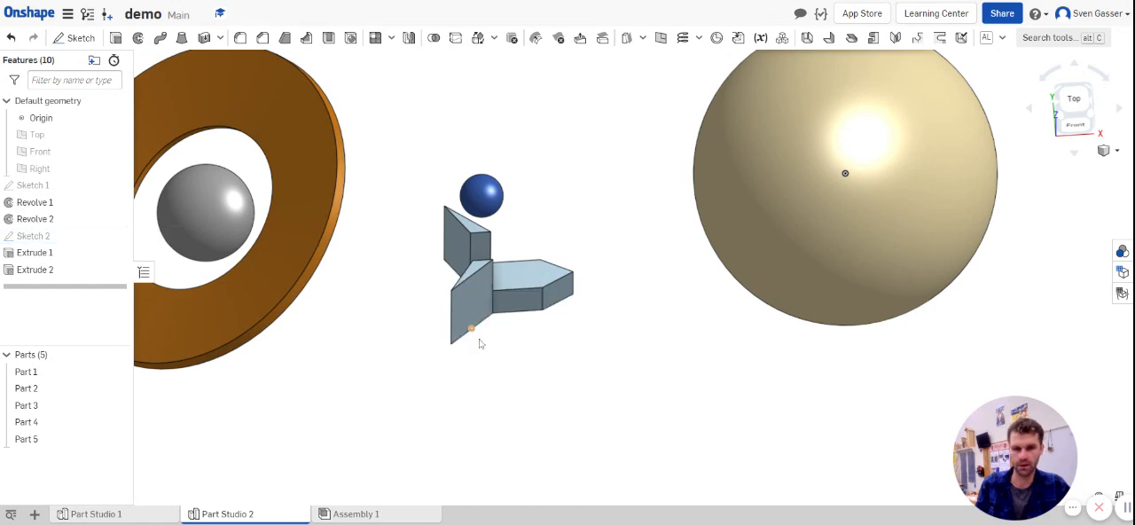
pyautogui.moveTo(514, 365)
pyautogui.mouseDown(button='right')
pyautogui.moveTo(499, 365)
pyautogui.moveTo(492, 337)
pyautogui.moveTo(513, 280)
pyautogui.moveTo(475, 258)
pyautogui.moveTo(514, 329)
pyautogui.moveTo(497, 345)
pyautogui.moveTo(471, 339)
pyautogui.moveTo(497, 381)
pyautogui.moveTo(493, 334)
pyautogui.moveTo(502, 328)
pyautogui.moveTo(530, 350)
pyautogui.moveTo(515, 356)
pyautogui.moveTo(503, 269)
pyautogui.moveTo(492, 311)
pyautogui.moveTo(476, 320)
pyautogui.mouseUp(button='right')
pyautogui.scroll(-4, 489, 359)
pyautogui.scroll(3, 499, 258)
pyautogui.scroll(-2, 612, 319)
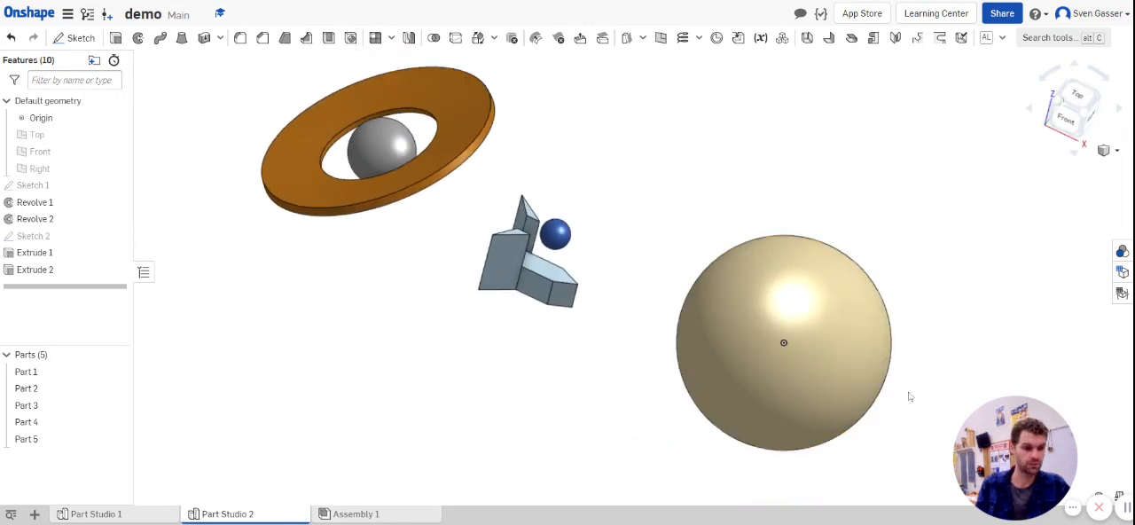